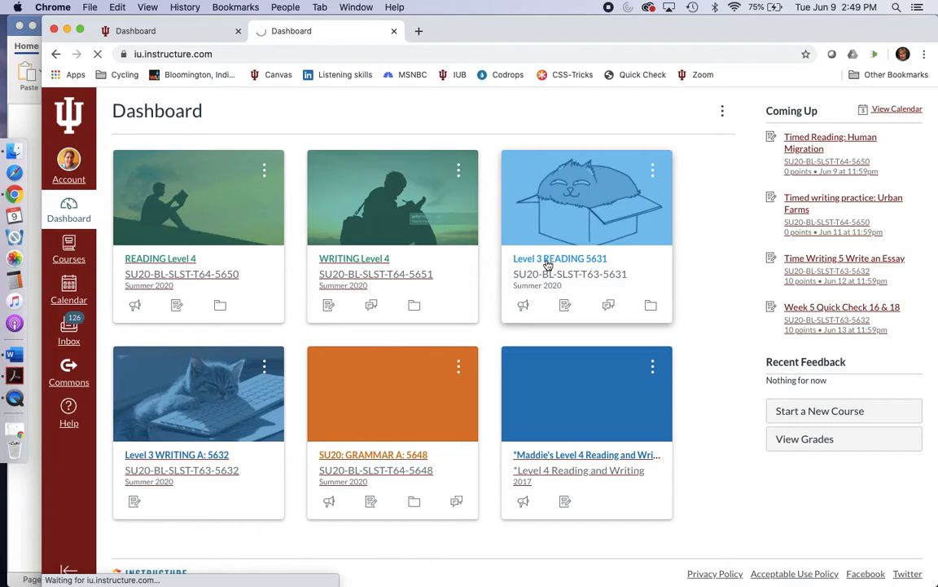
# Step: Open the Level 3 READING 5631 course and start a new assignment in its assignments list
pyautogui.click(547, 265)
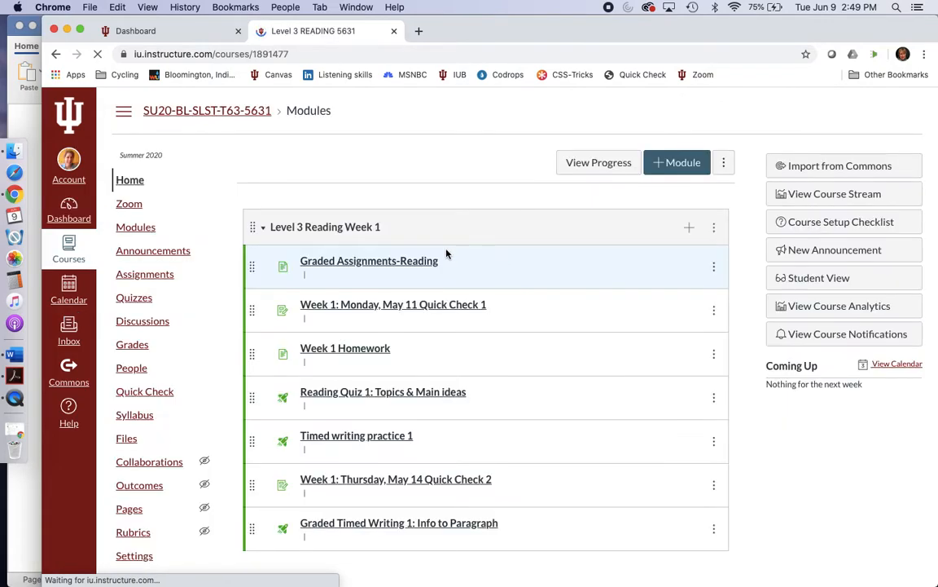
pyautogui.scroll(-5, 193, 186)
pyautogui.scroll(2, 186, 218)
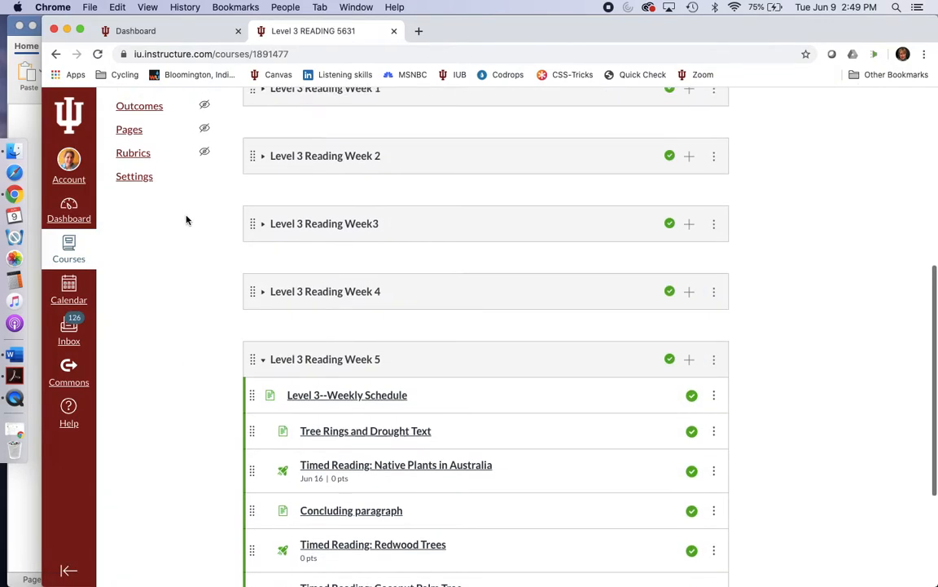
pyautogui.scroll(5, 186, 218)
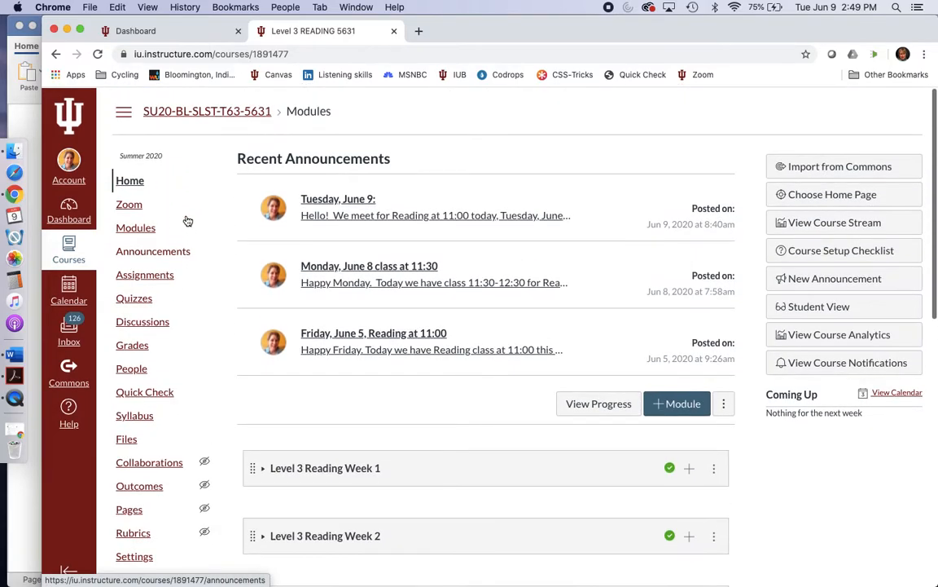
pyautogui.click(154, 273)
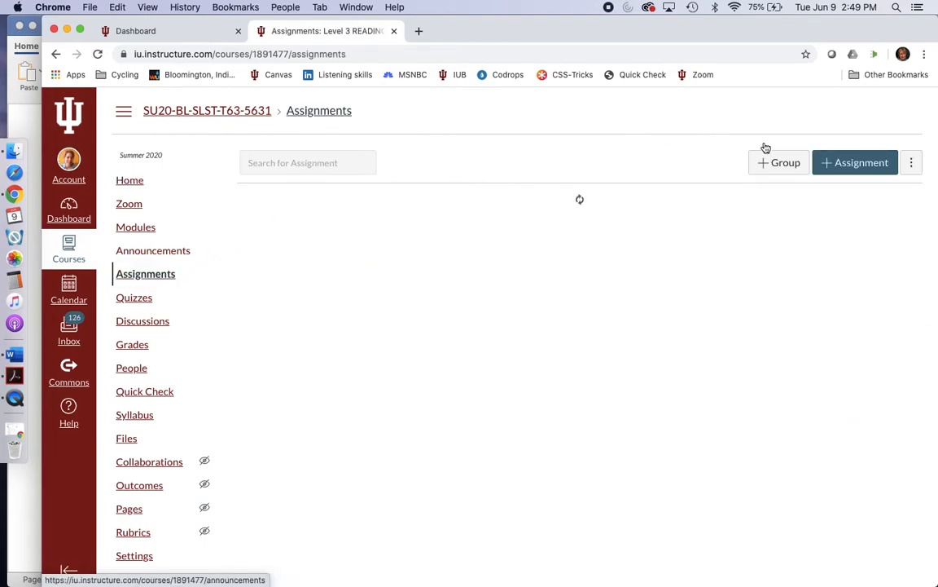
pyautogui.click(840, 163)
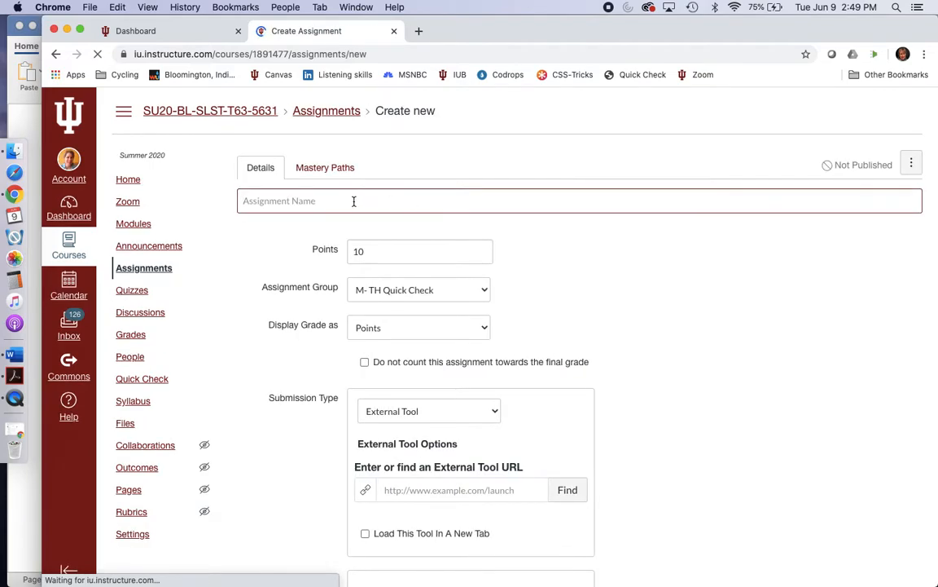
# Step: Name the assignment "How We Eat our Meals", copying the title from the reading test document in Word
pyautogui.click(354, 201)
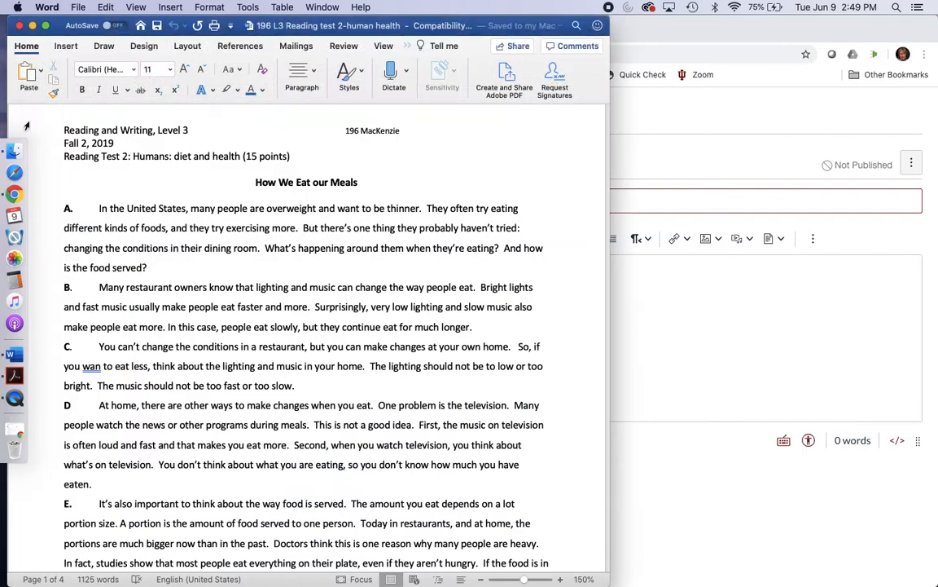
pyautogui.click(26, 115)
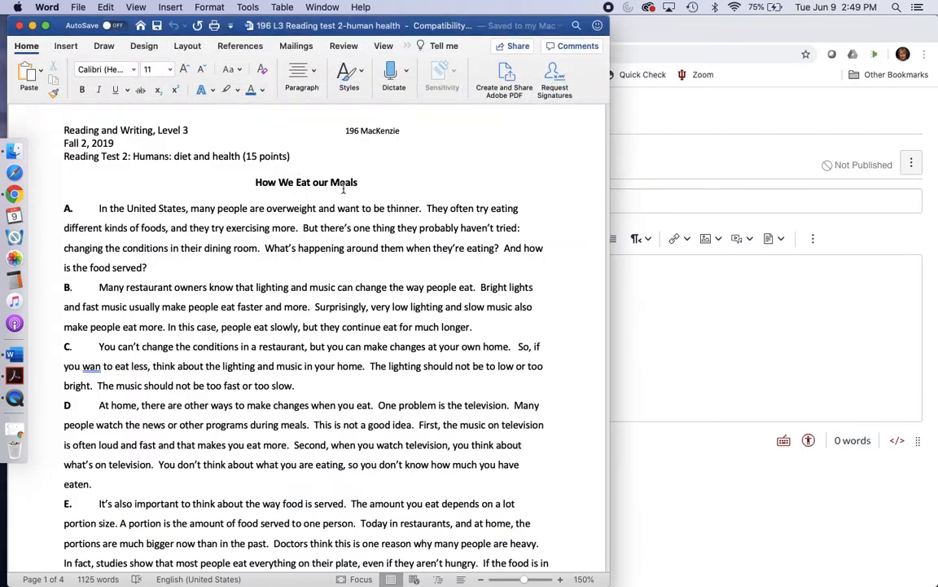
pyautogui.moveTo(362, 182); pyautogui.dragTo(264, 186)
pyautogui.press('super+c')
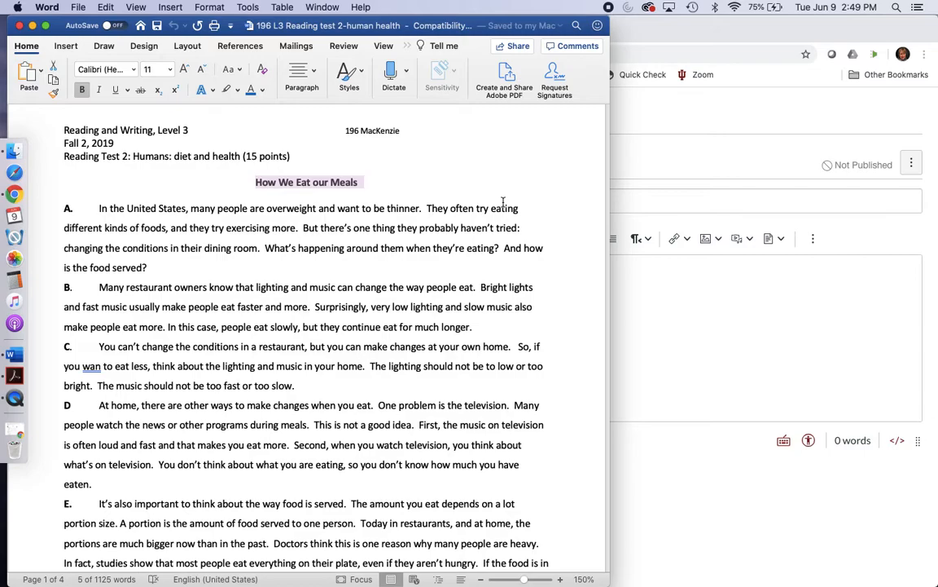
pyautogui.click(637, 182)
pyautogui.click(306, 200)
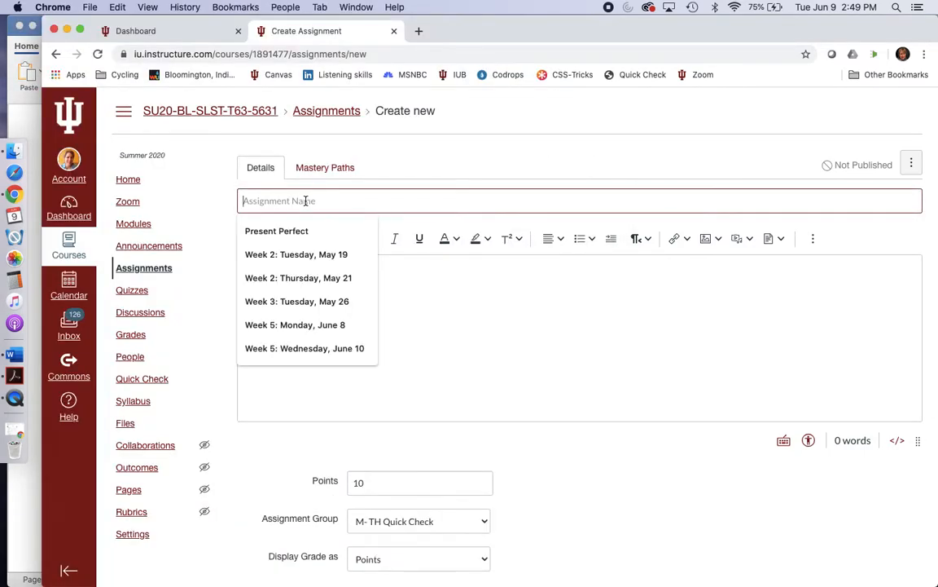
pyautogui.press('super+v')
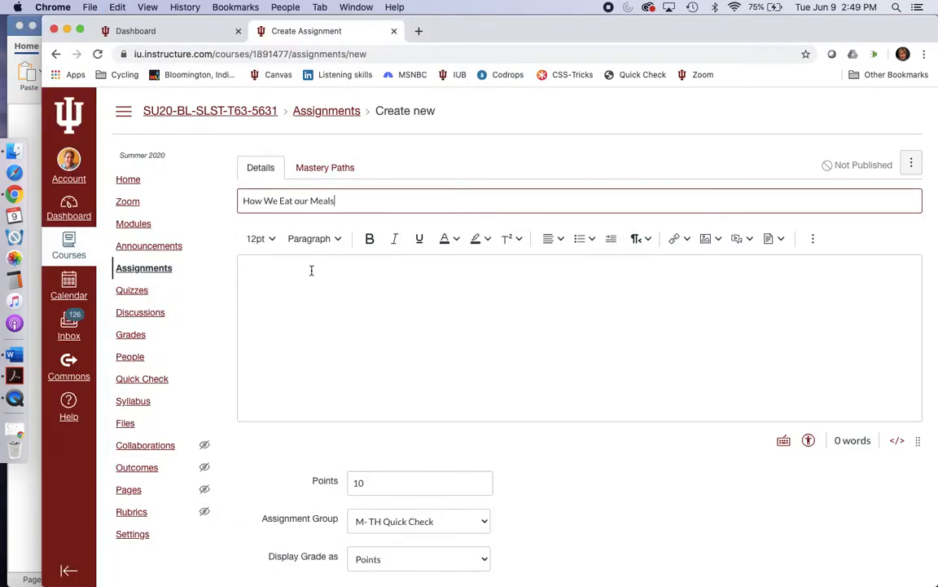
# Step: Exclude the assignment from the final grade, set its points to 0 and put it in the Timed Reading group
pyautogui.scroll(-2, 326, 277)
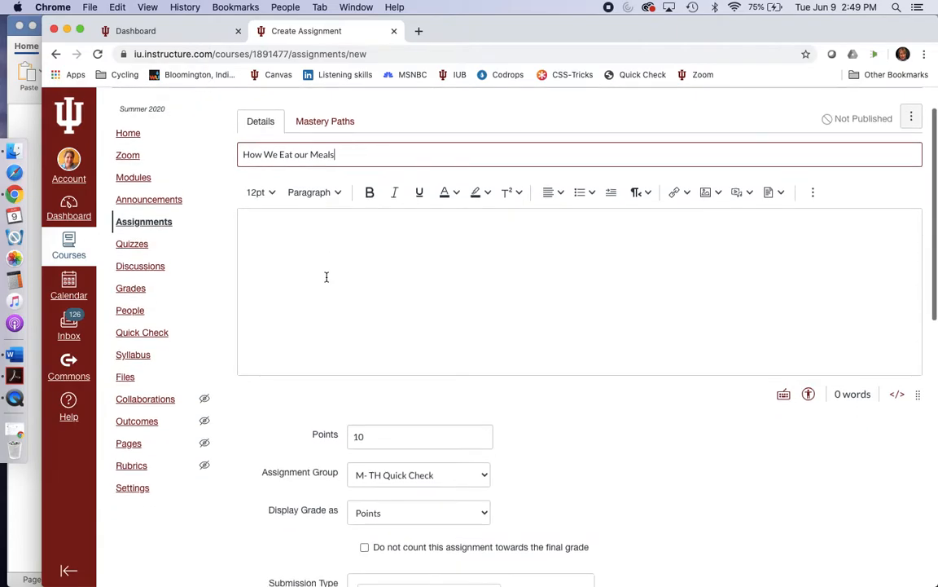
pyautogui.scroll(-5, 342, 291)
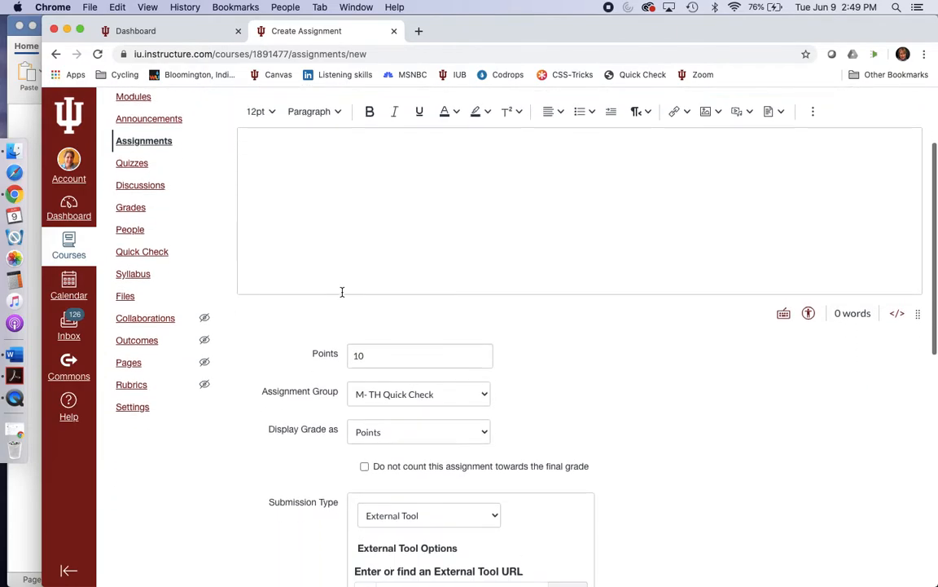
pyautogui.scroll(-3, 342, 295)
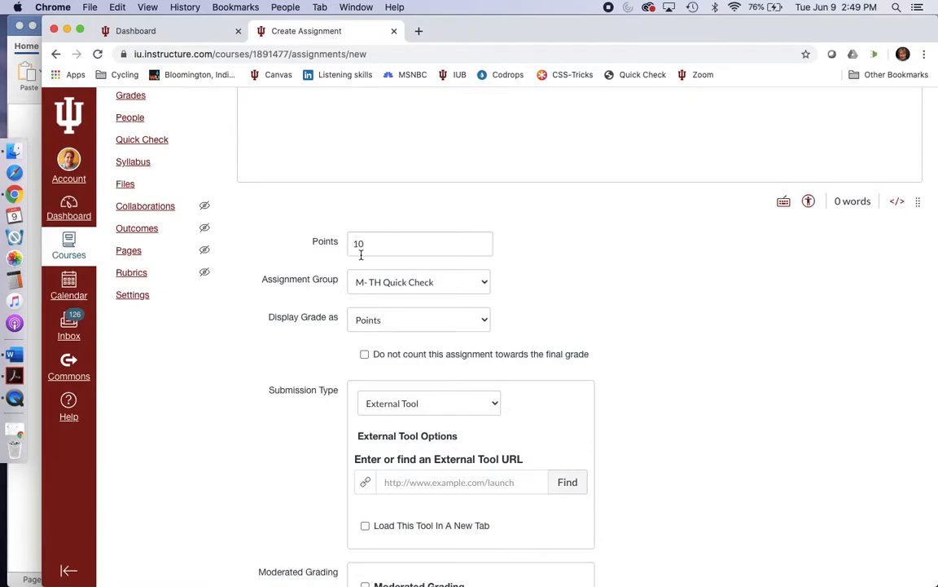
pyautogui.click(365, 355)
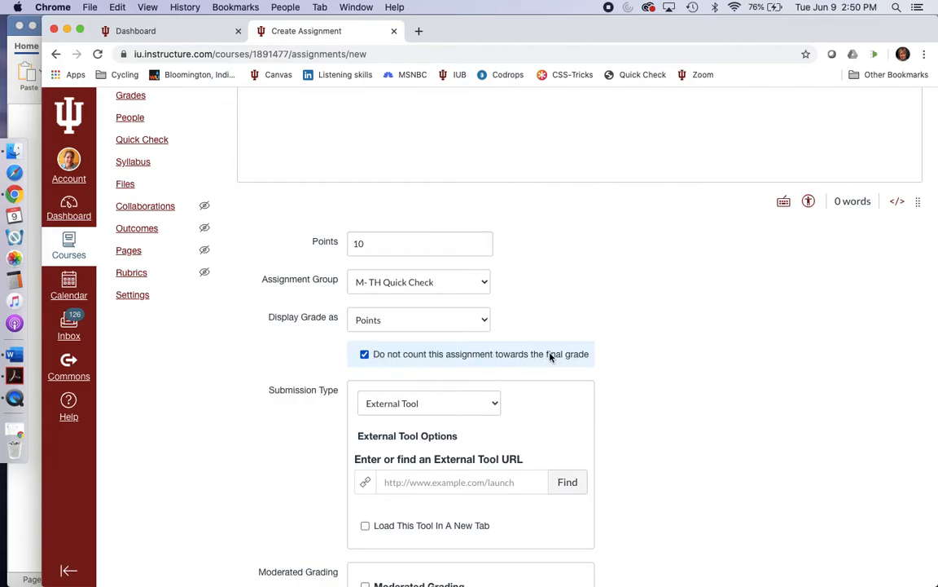
pyautogui.doubleClick(357, 243)
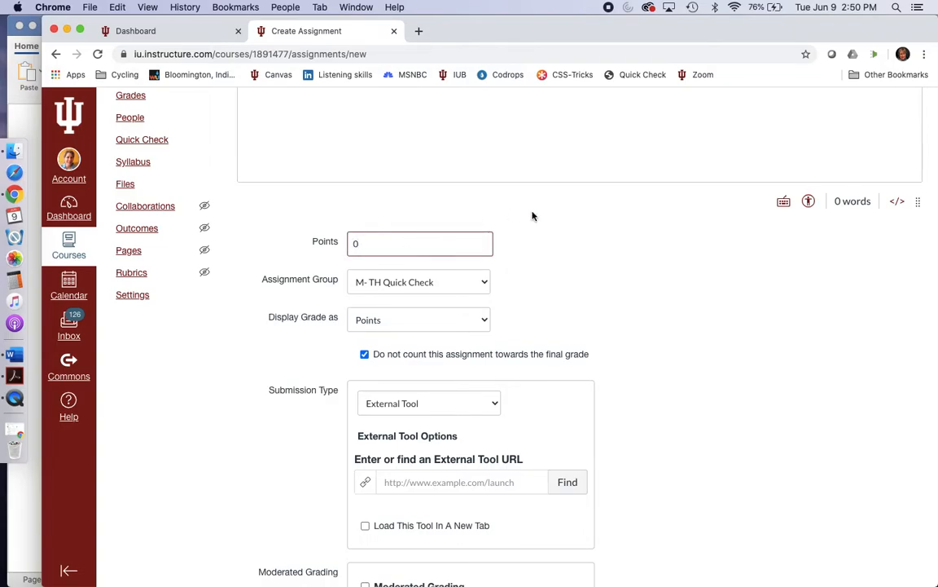
pyautogui.click(485, 283)
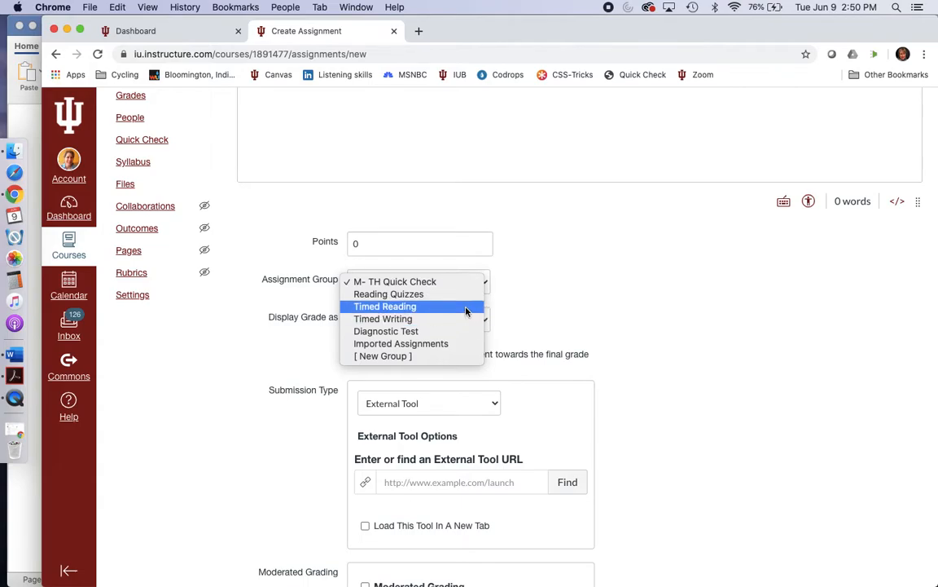
pyautogui.click(466, 309)
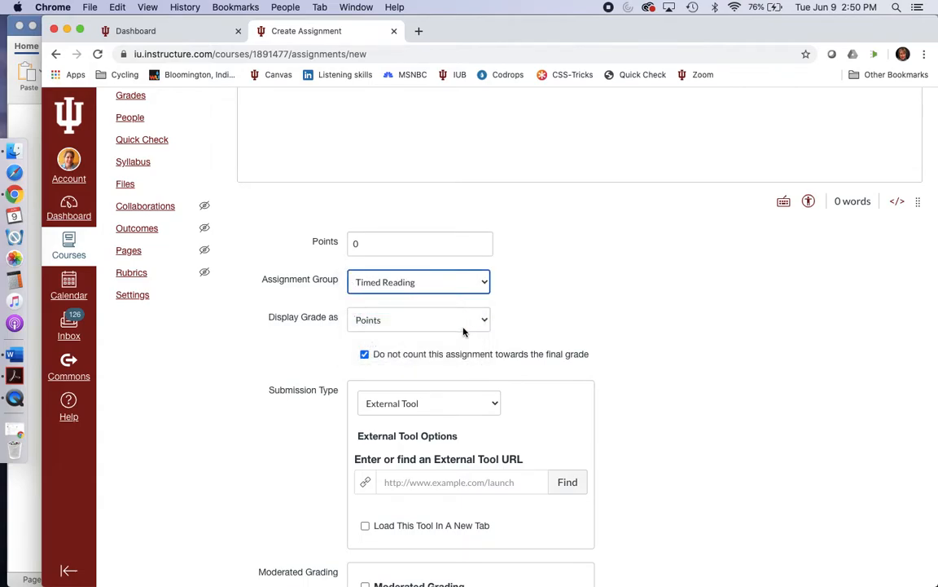
# Step: Keep External Tool as the submission type and choose Quizzes 2 as the assignment's external tool
pyautogui.scroll(-5, 464, 331)
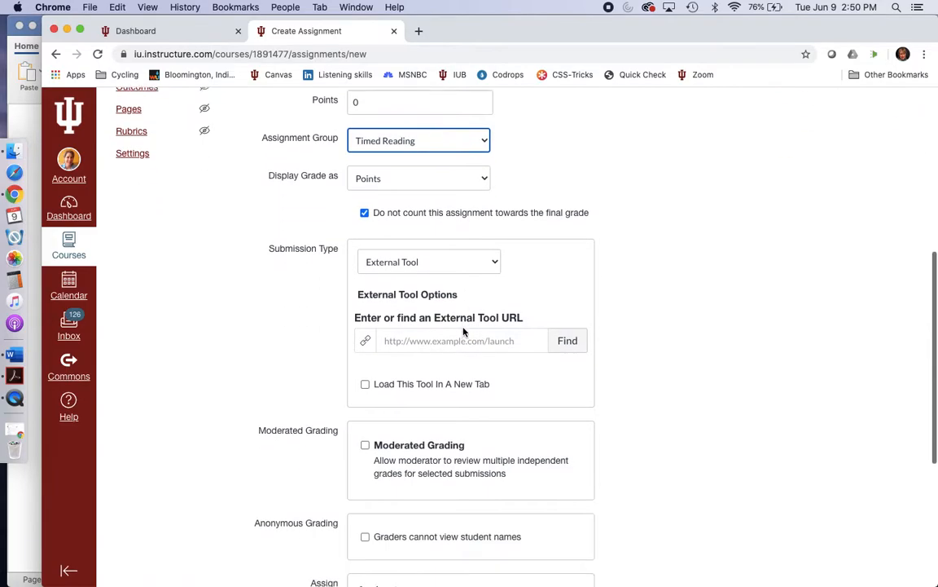
pyautogui.click(486, 261)
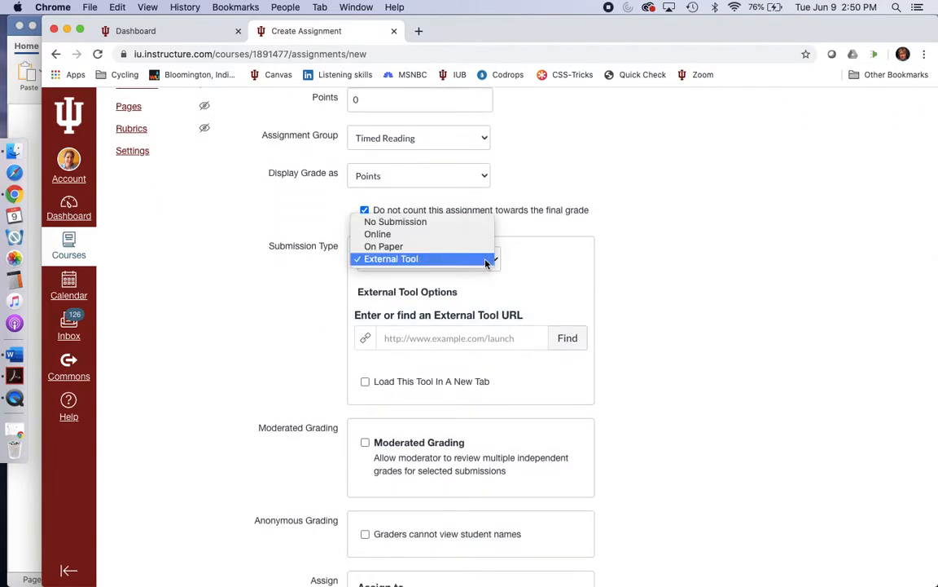
pyautogui.click(485, 259)
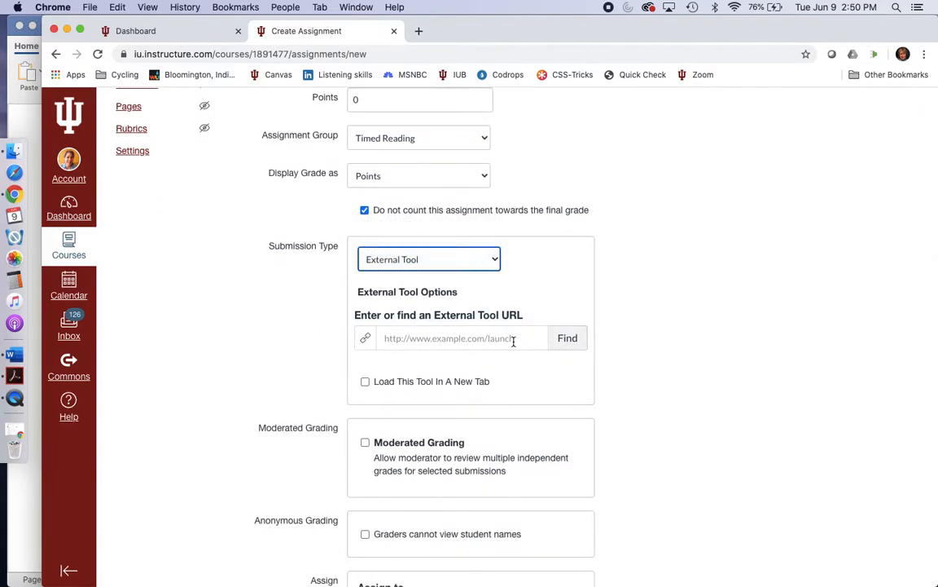
pyautogui.click(573, 340)
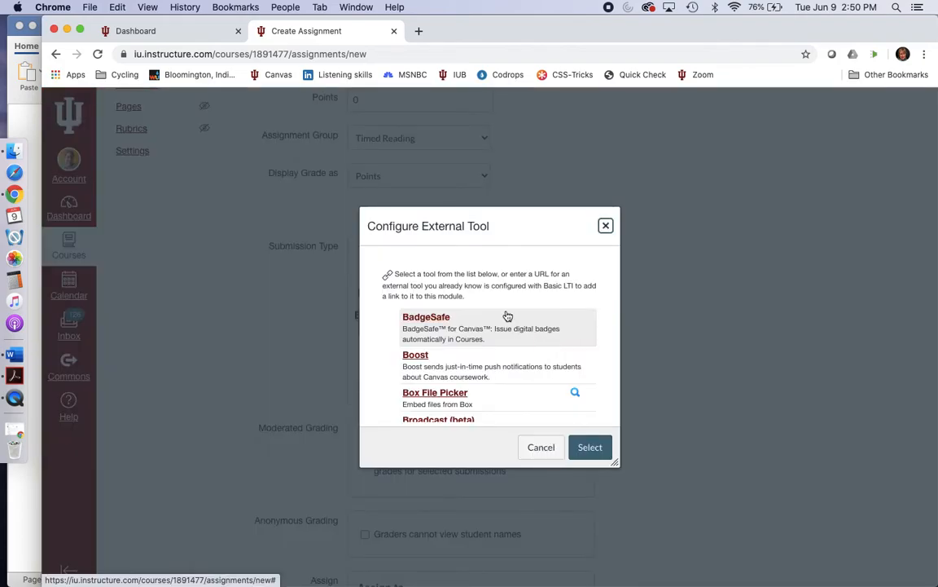
pyautogui.scroll(-2, 507, 315)
pyautogui.scroll(-4, 508, 316)
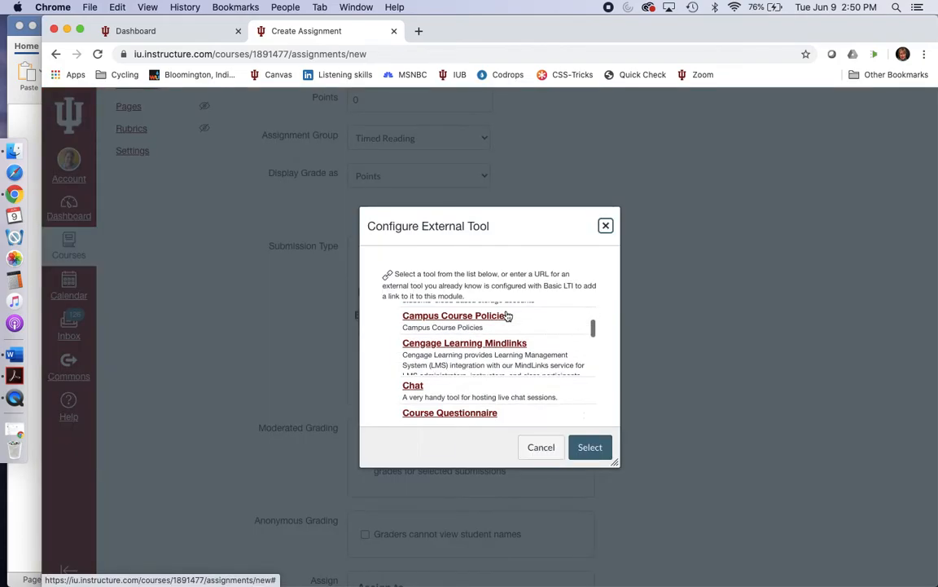
pyautogui.scroll(-5, 508, 315)
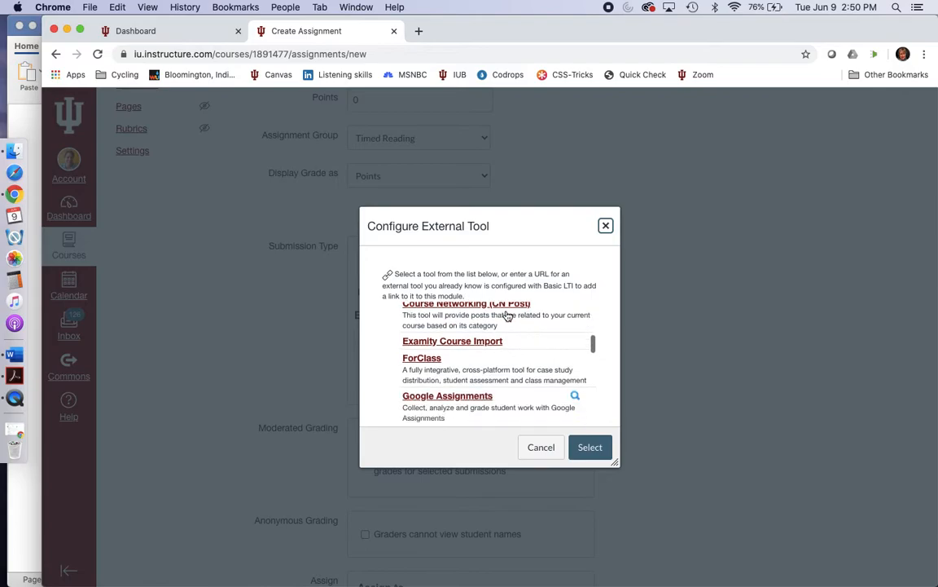
pyautogui.scroll(-8, 508, 316)
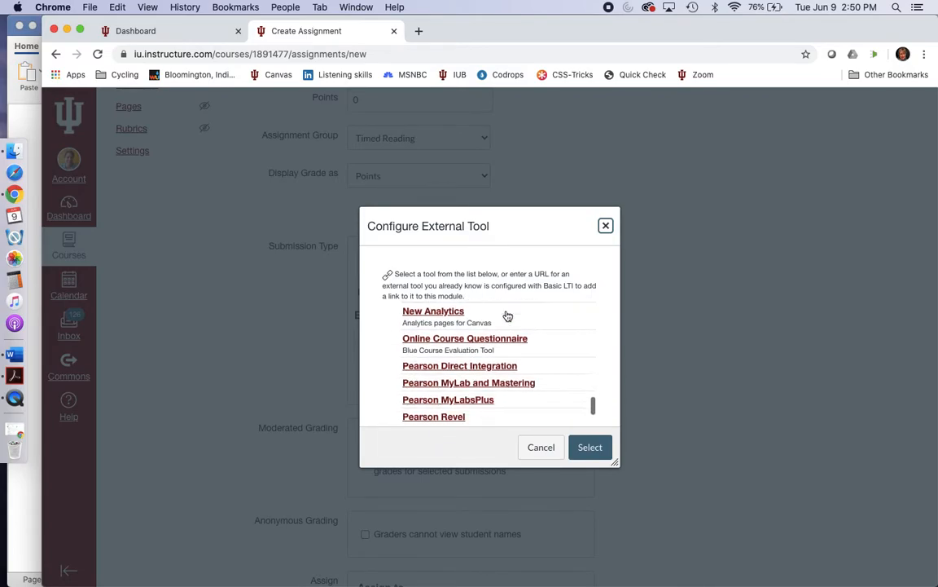
pyautogui.scroll(-5, 508, 316)
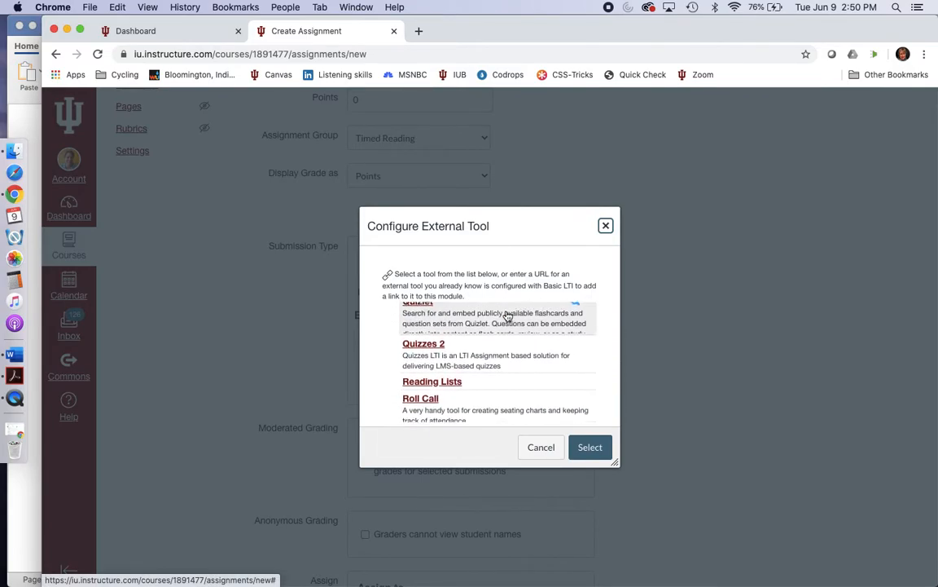
pyautogui.scroll(4, 508, 316)
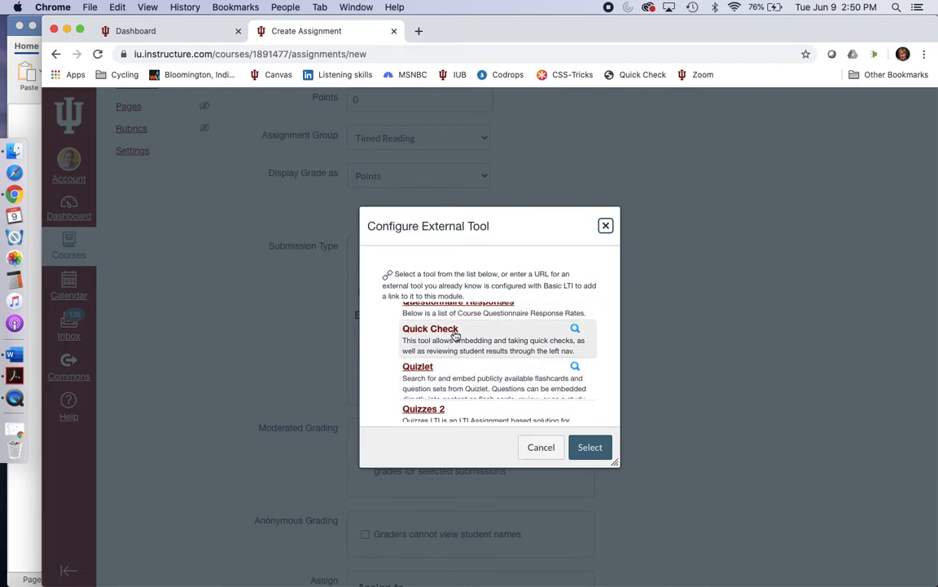
pyautogui.scroll(-2, 450, 368)
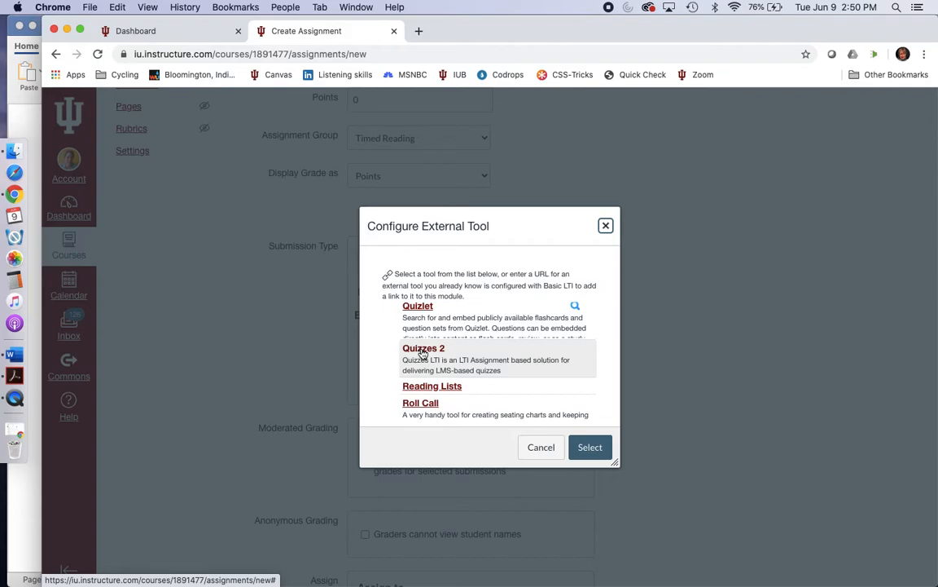
pyautogui.click(423, 350)
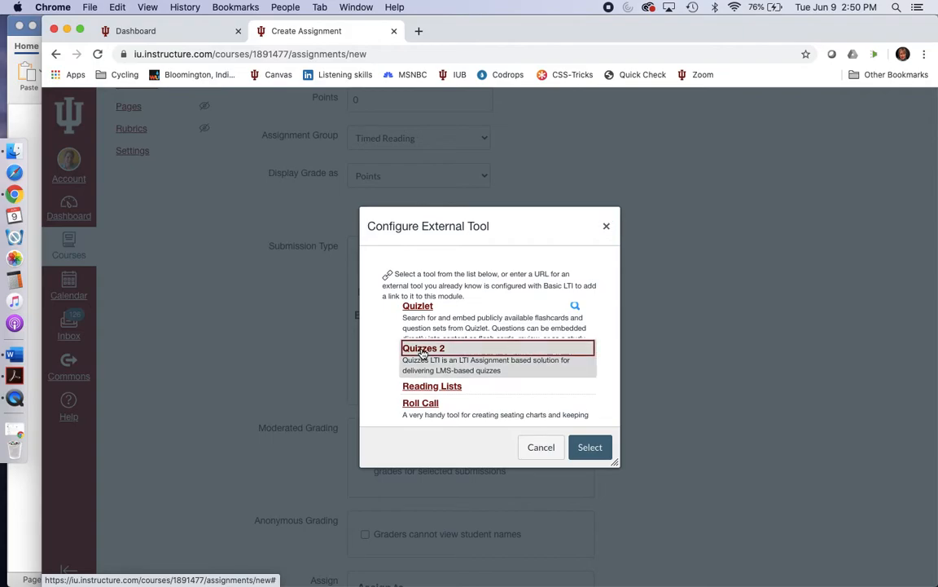
pyautogui.click(590, 447)
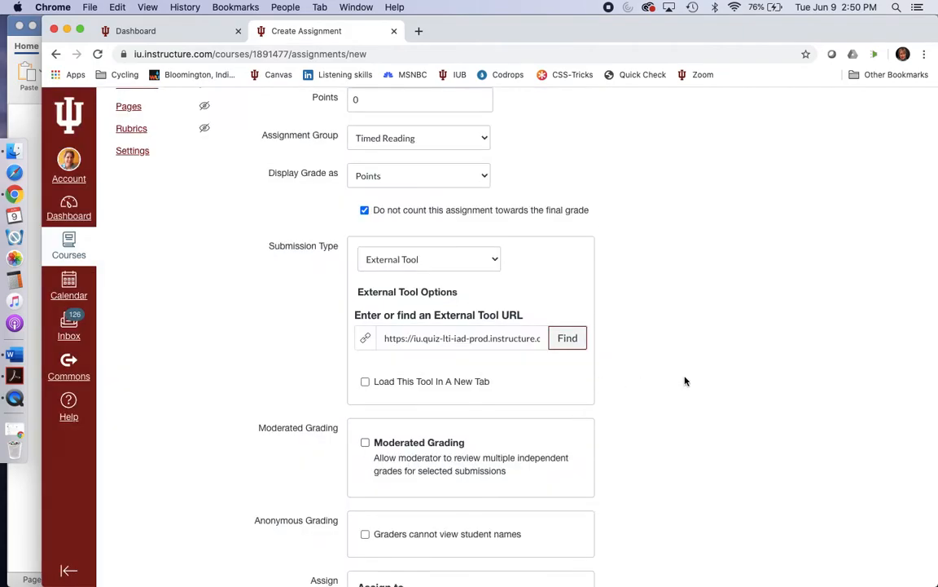
# Step: Save the assignment for Everyone without publishing it, leaving the due and availability dates empty
pyautogui.scroll(-5, 685, 381)
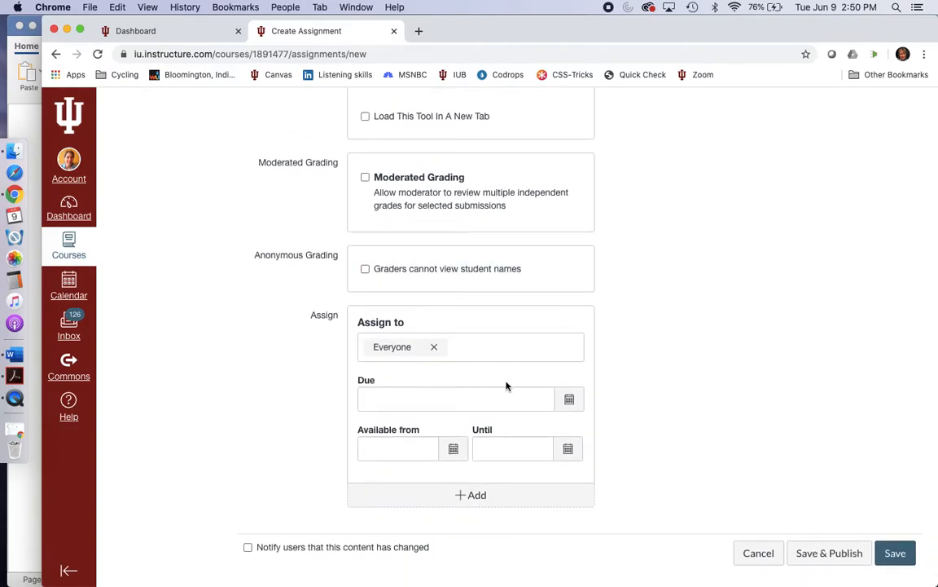
pyautogui.scroll(-1, 529, 383)
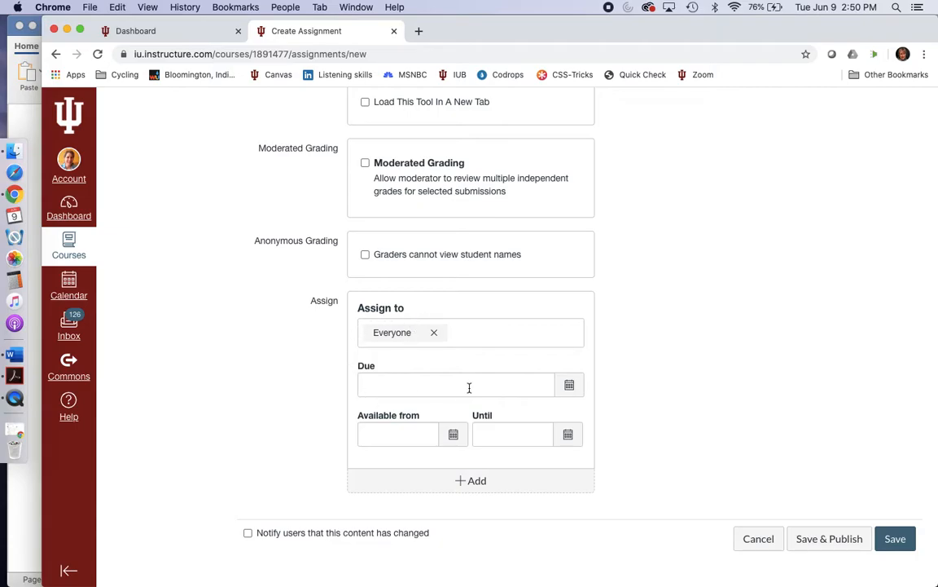
pyautogui.click(894, 539)
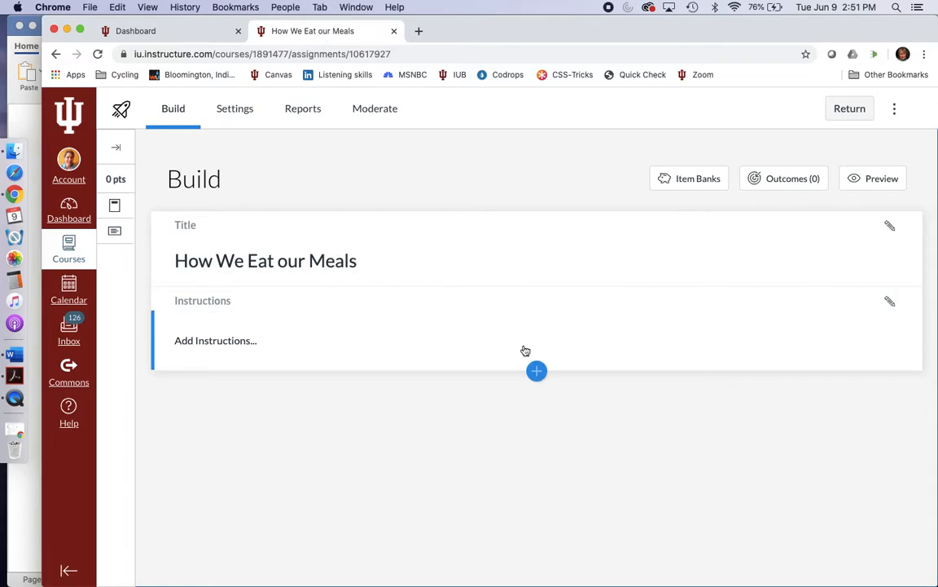
# Step: Add the quiz instructions "Read the text." and finish editing them
pyautogui.click(890, 303)
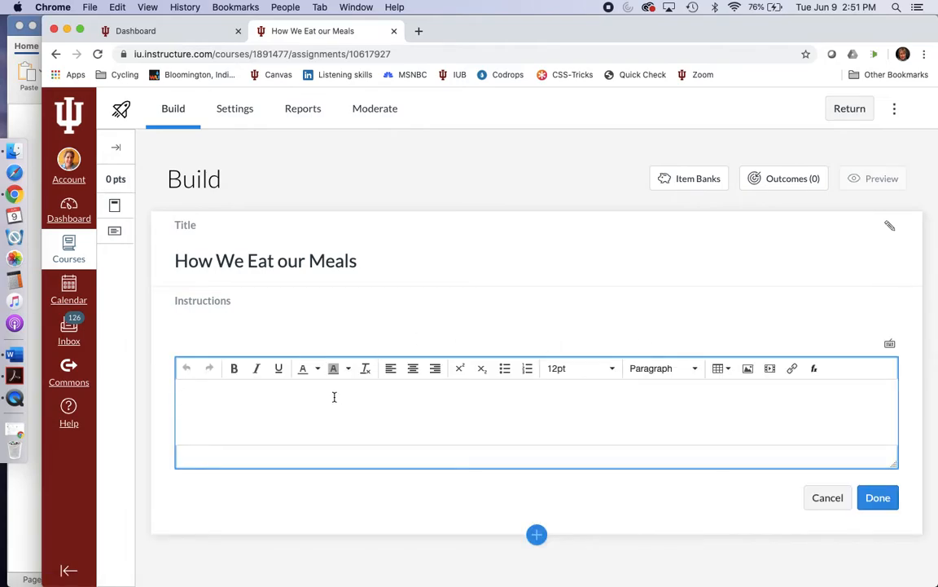
pyautogui.write('REad')
pyautogui.click(27, 122)
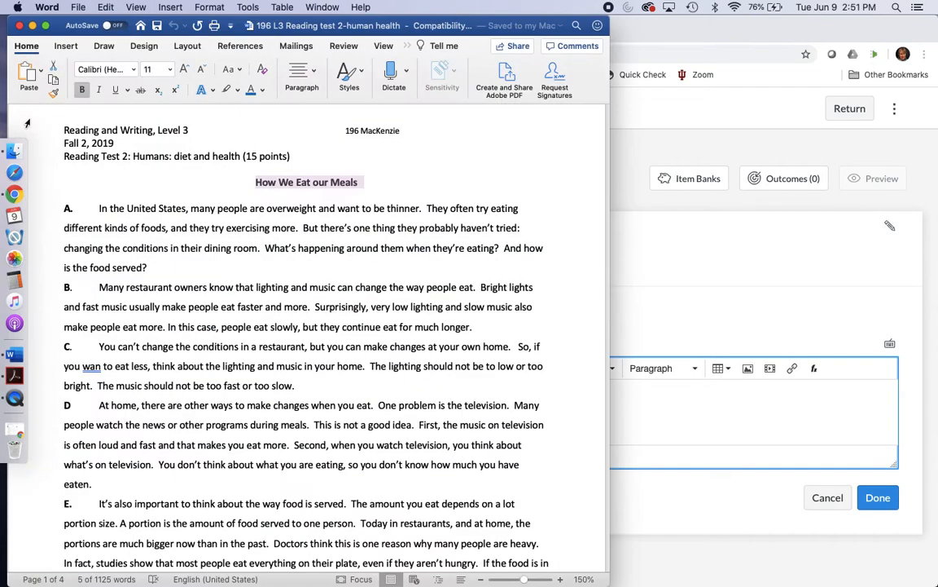
pyautogui.click(647, 407)
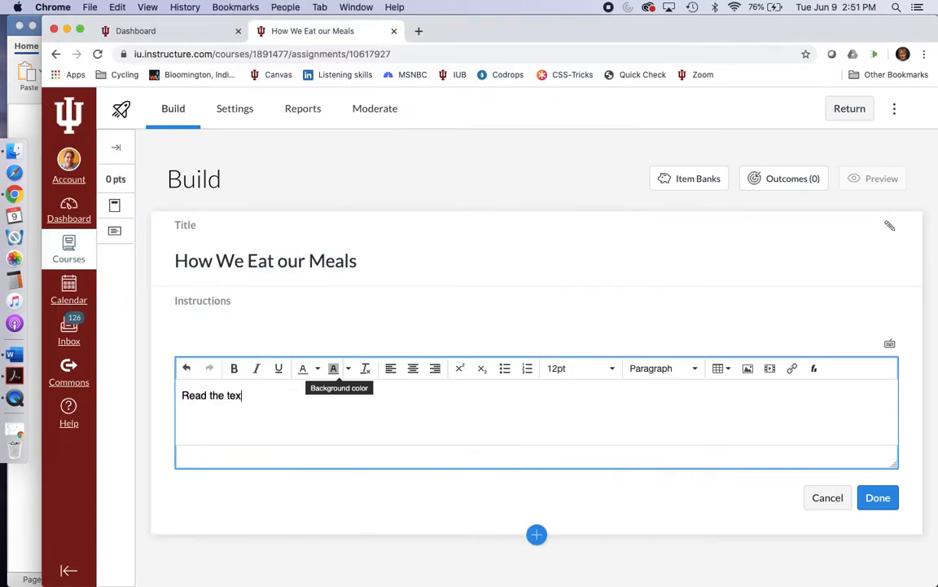
pyautogui.click(876, 496)
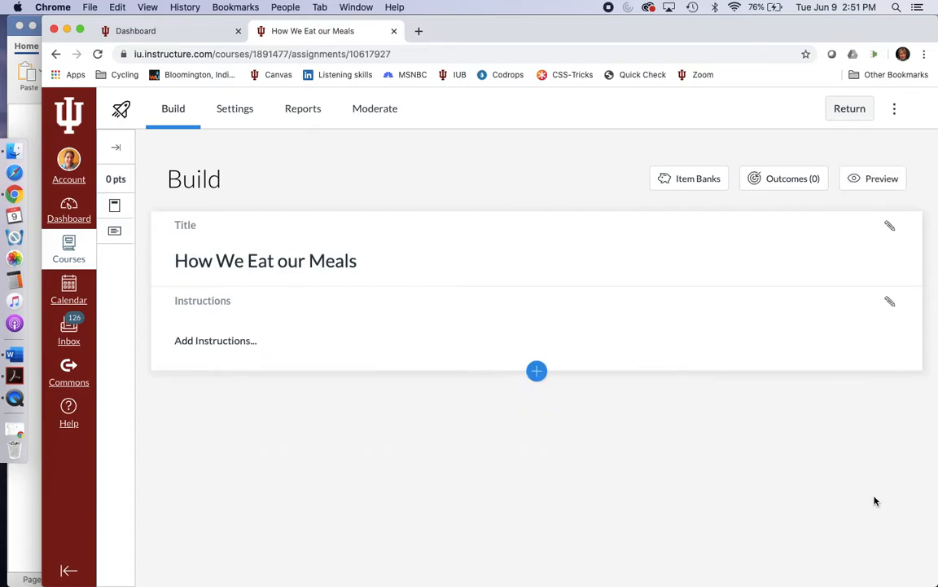
# Step: Insert a Stimulus as the first content item below the quiz instructions
pyautogui.click(537, 371)
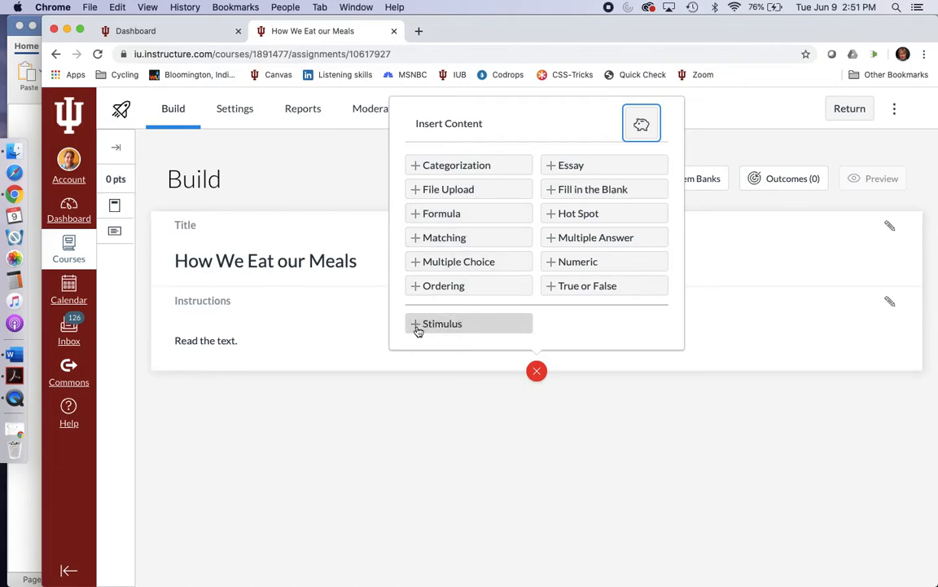
pyautogui.click(456, 325)
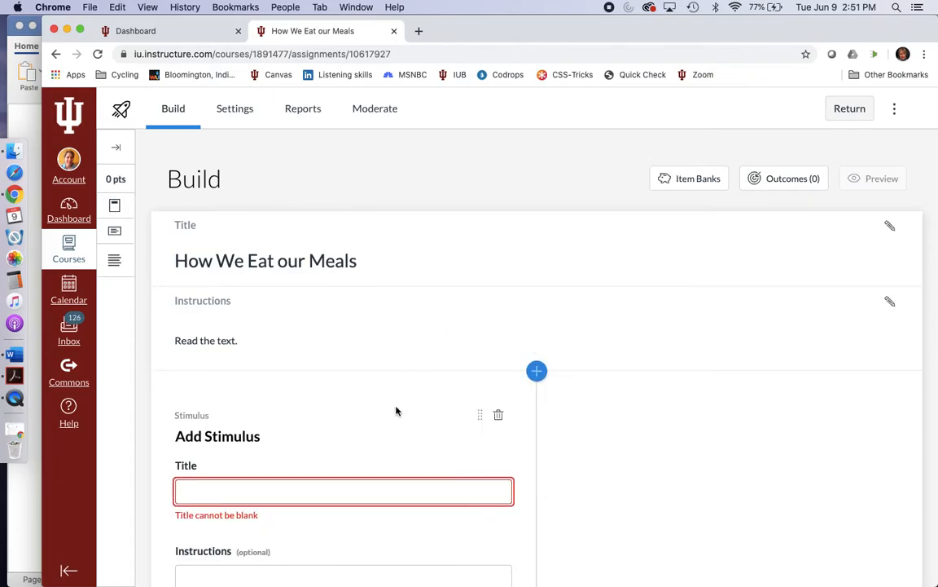
pyautogui.scroll(-3, 407, 411)
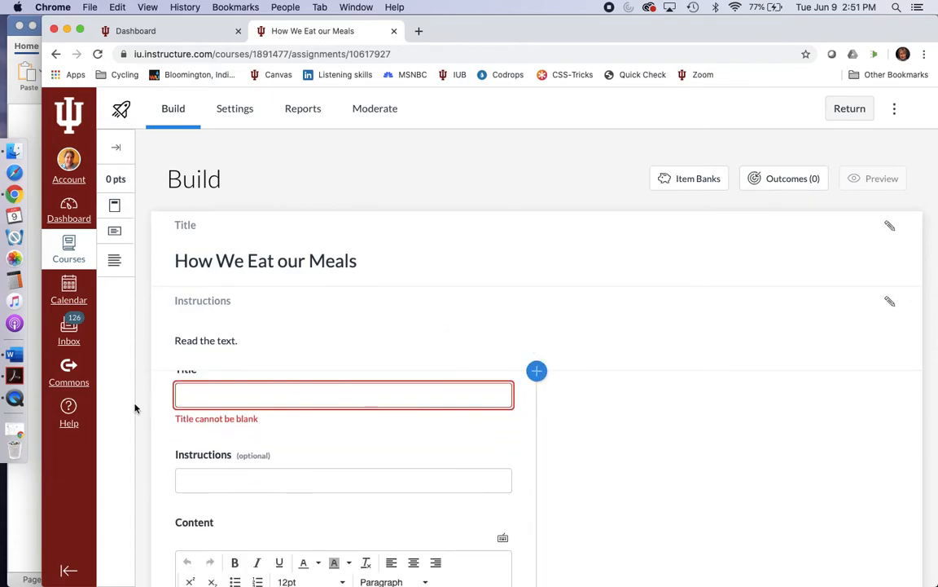
# Step: Copy the heading "How We Eat our Meals" from the Word reading test into the stimulus title in Chrome
pyautogui.click(23, 477)
pyautogui.moveTo(360, 182); pyautogui.dragTo(254, 182)
pyautogui.press('super+c')
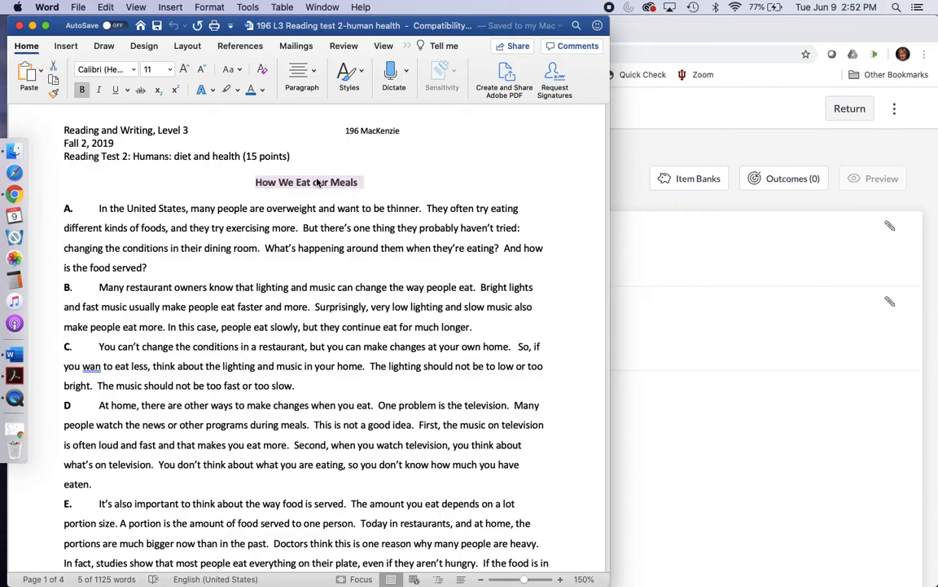
pyautogui.click(762, 341)
pyautogui.click(347, 393)
pyautogui.press('super+v')
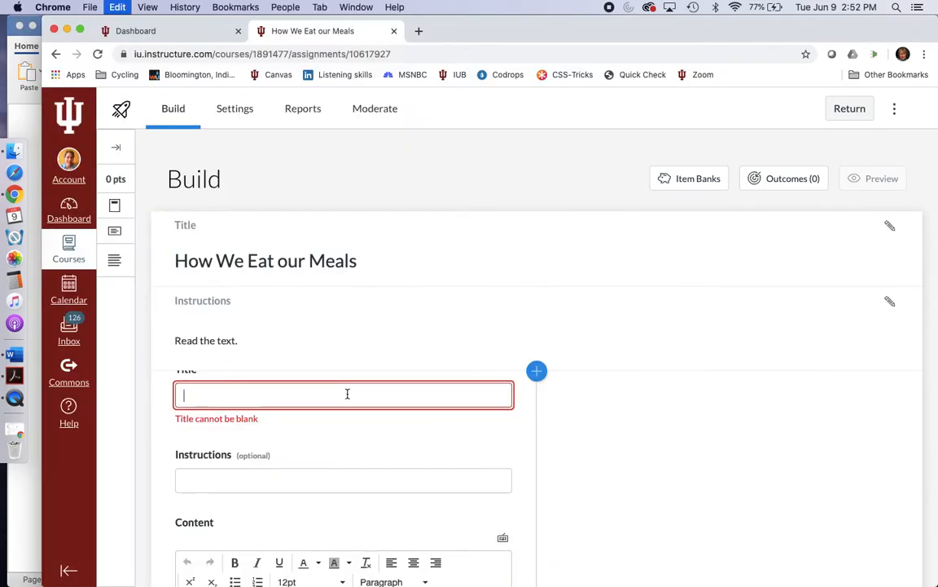
# Step: Copy paragraphs A to F of the Word reading into the stimulus content in Chrome and add the stimulus to the quiz
pyautogui.scroll(-2, 358, 491)
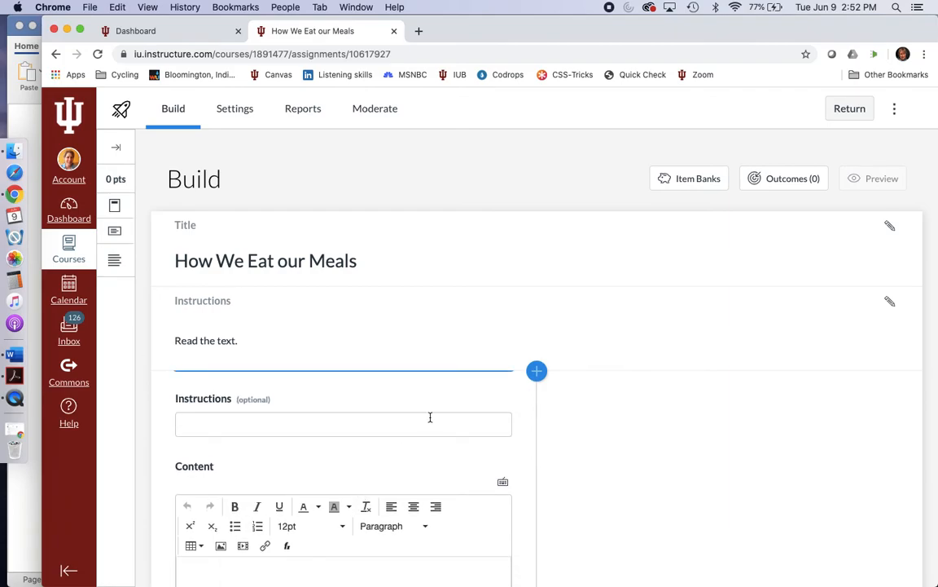
pyautogui.scroll(-1, 428, 416)
pyautogui.scroll(-5, 440, 484)
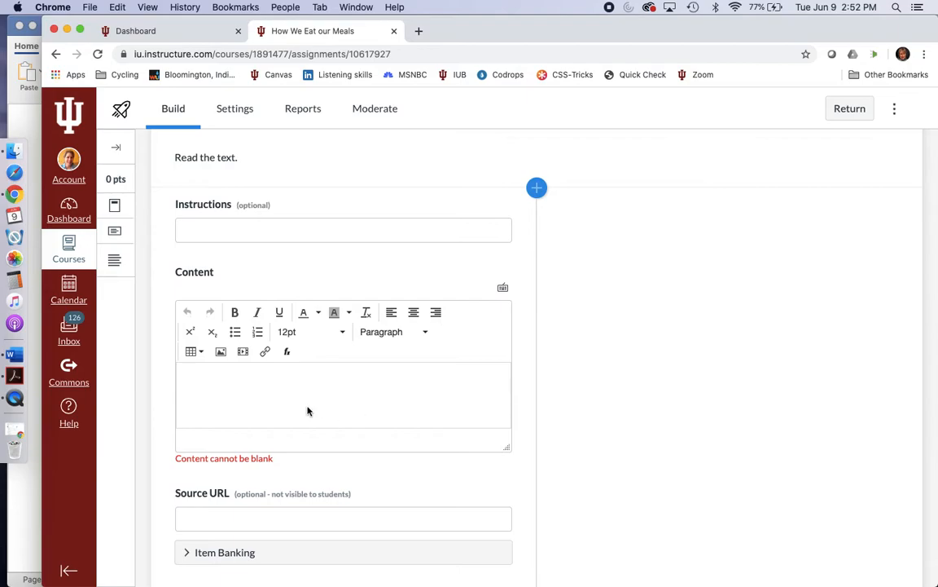
pyautogui.click(24, 490)
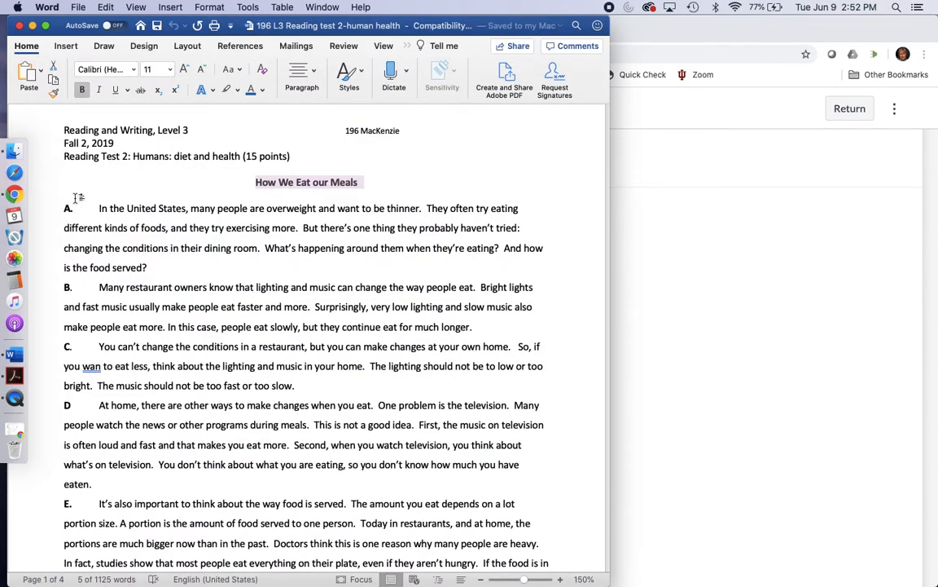
pyautogui.moveTo(64, 204); pyautogui.dragTo(248, 460)
pyautogui.click(616, 430)
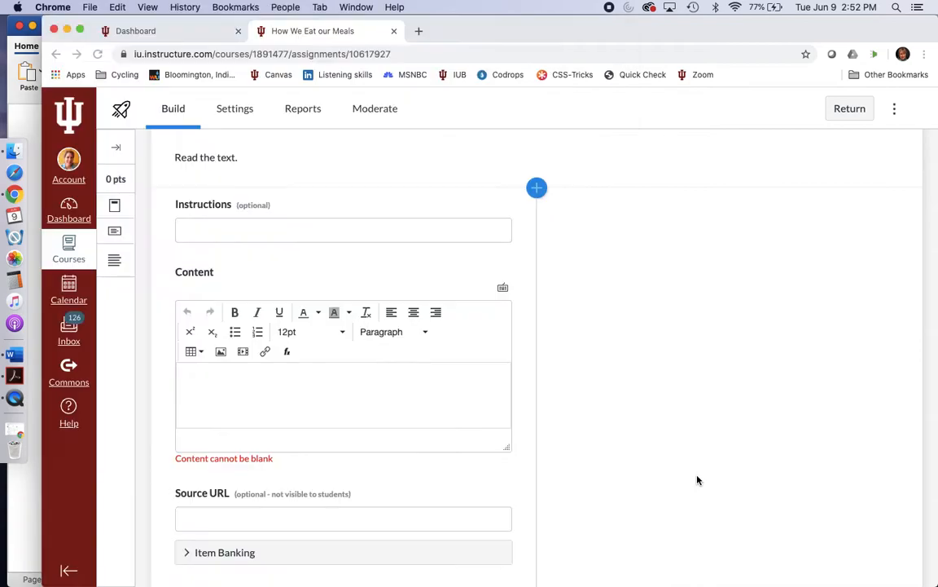
pyautogui.click(286, 382)
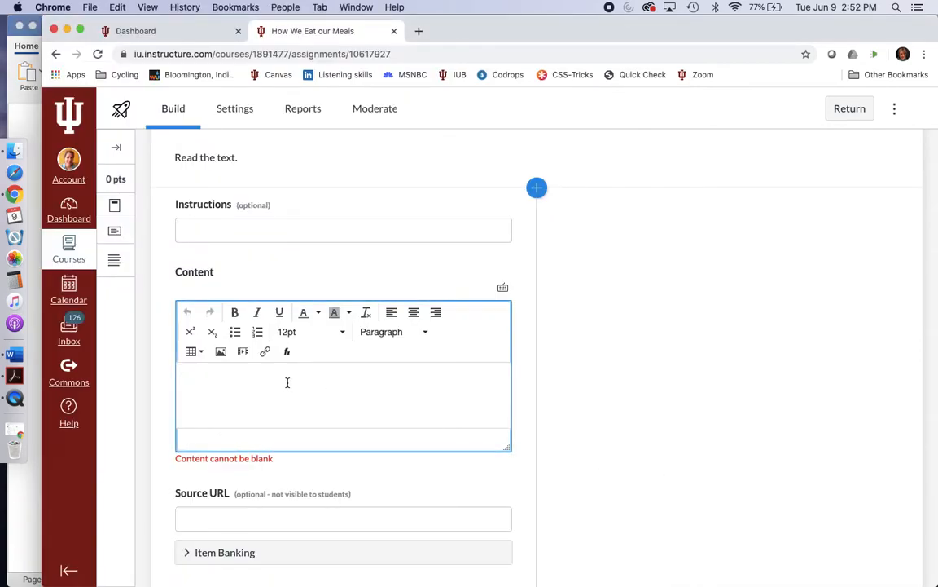
pyautogui.press('super+v')
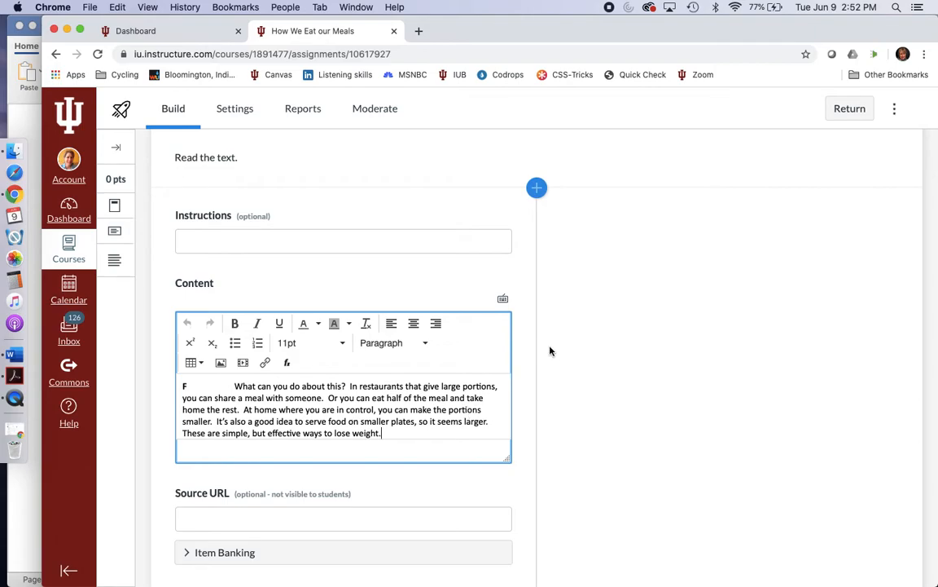
pyautogui.scroll(-2, 523, 365)
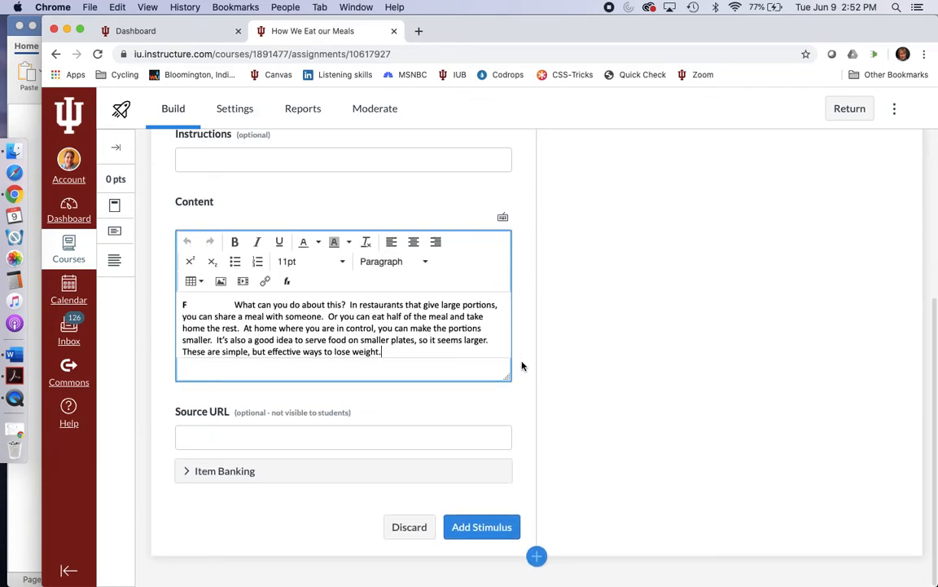
pyautogui.click(487, 528)
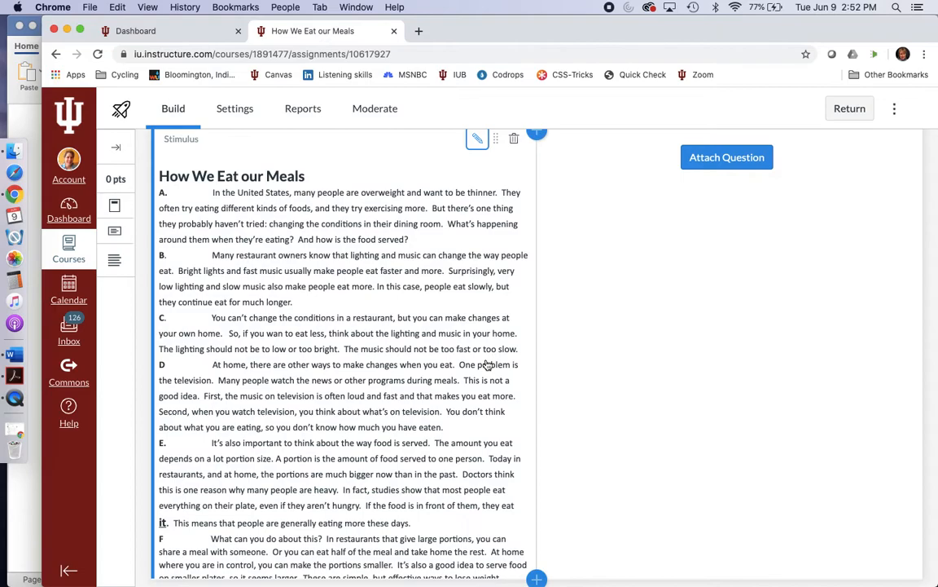
# Step: Edit the stimulus to set its entire reading text to 12pt and save it
pyautogui.scroll(-3, 486, 364)
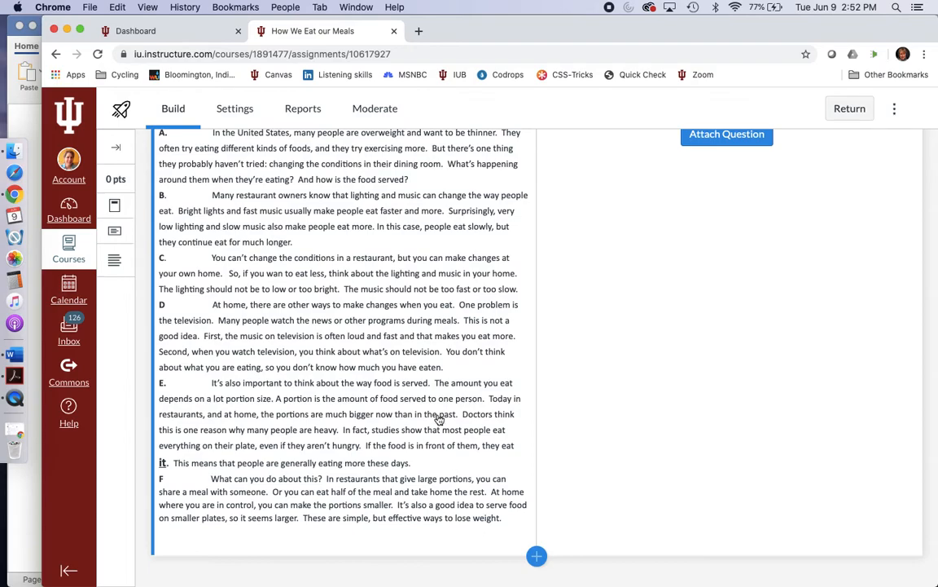
pyautogui.scroll(3, 439, 420)
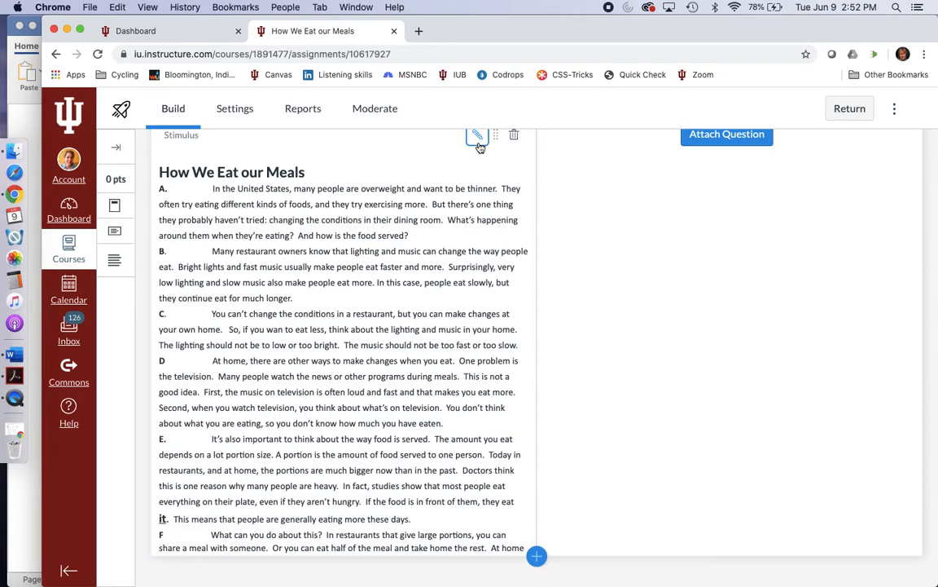
pyautogui.scroll(2, 489, 187)
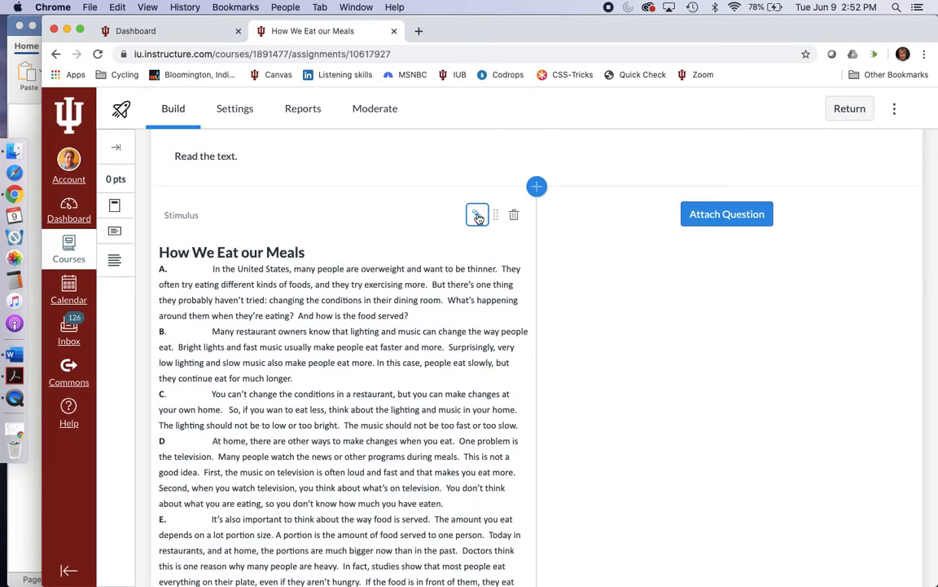
pyautogui.click(478, 215)
pyautogui.scroll(-3, 399, 407)
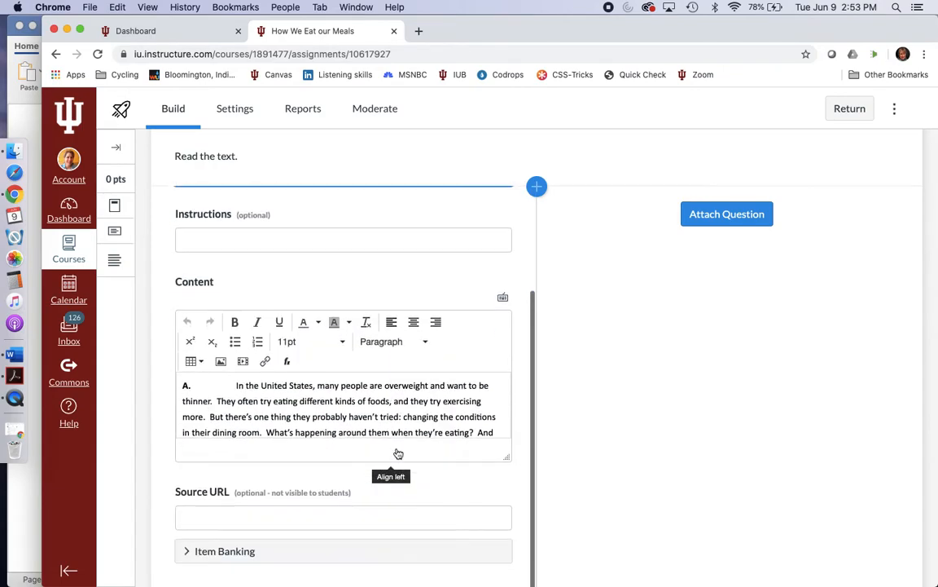
pyautogui.click(384, 386)
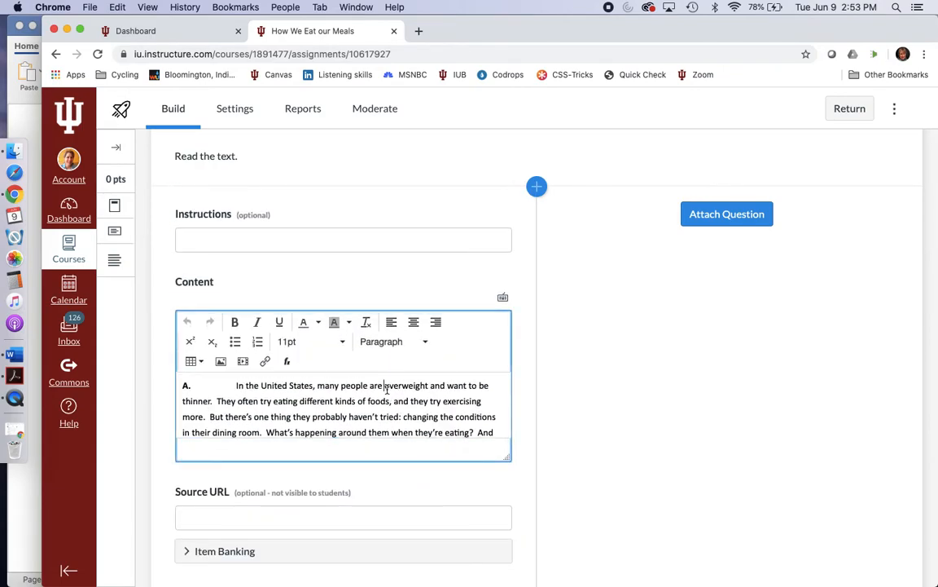
pyautogui.press('super+a')
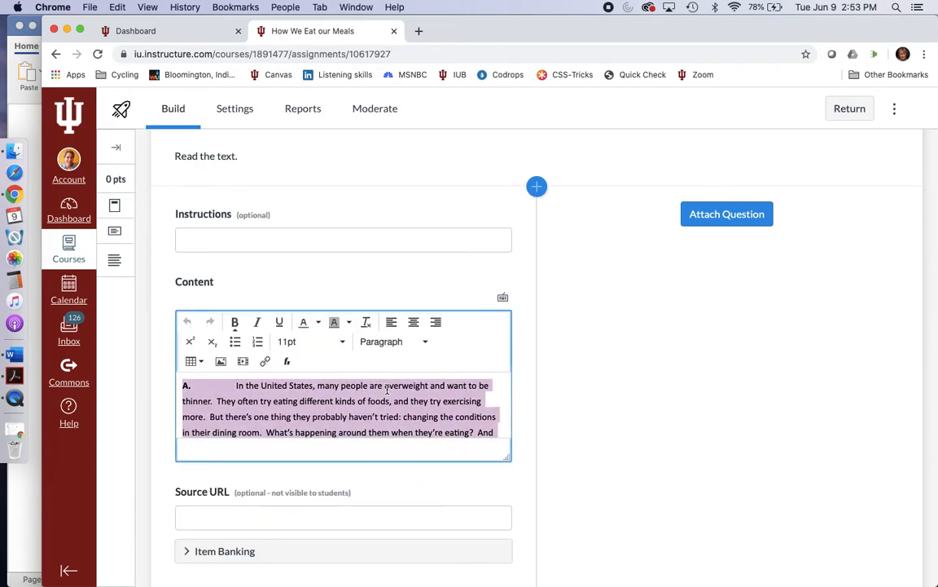
pyautogui.click(345, 345)
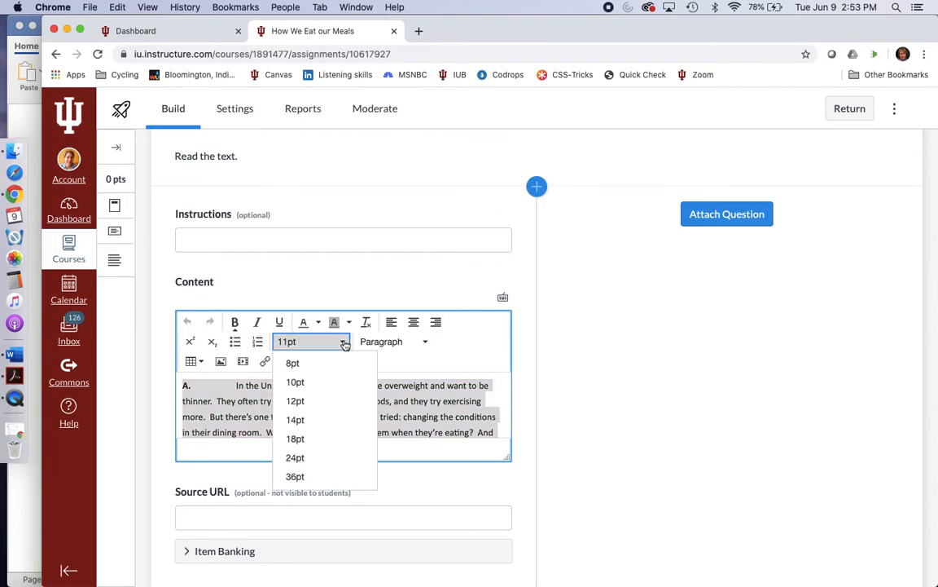
pyautogui.click(326, 403)
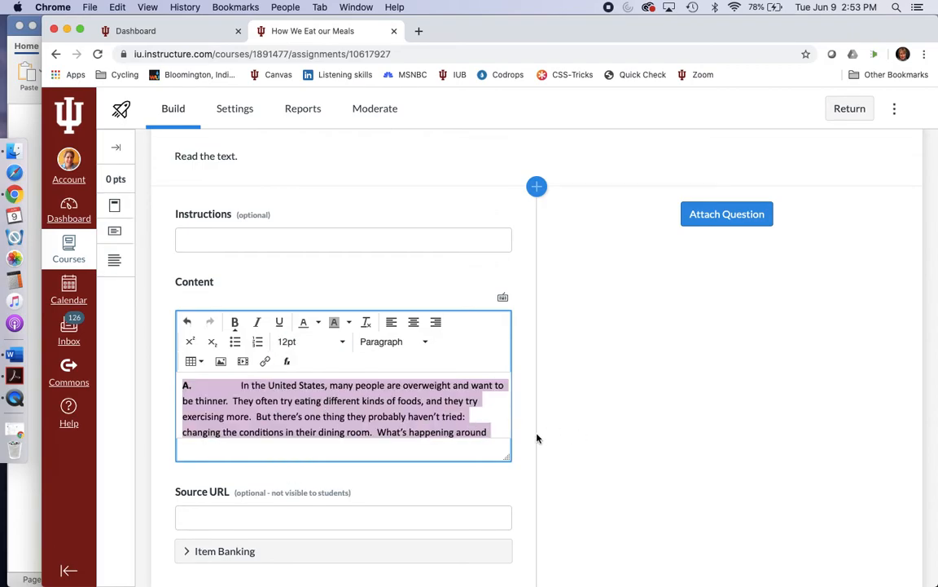
pyautogui.scroll(-2, 531, 439)
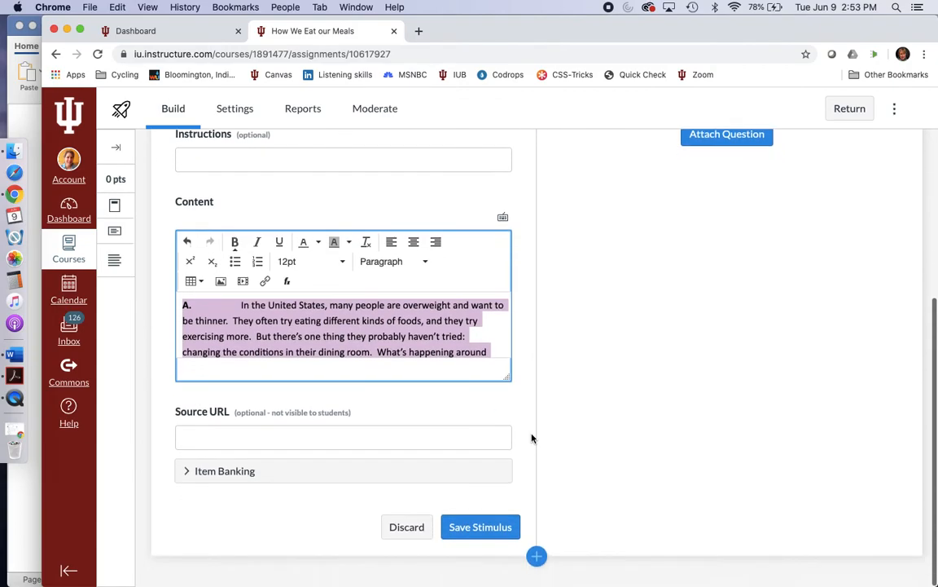
pyautogui.click(478, 529)
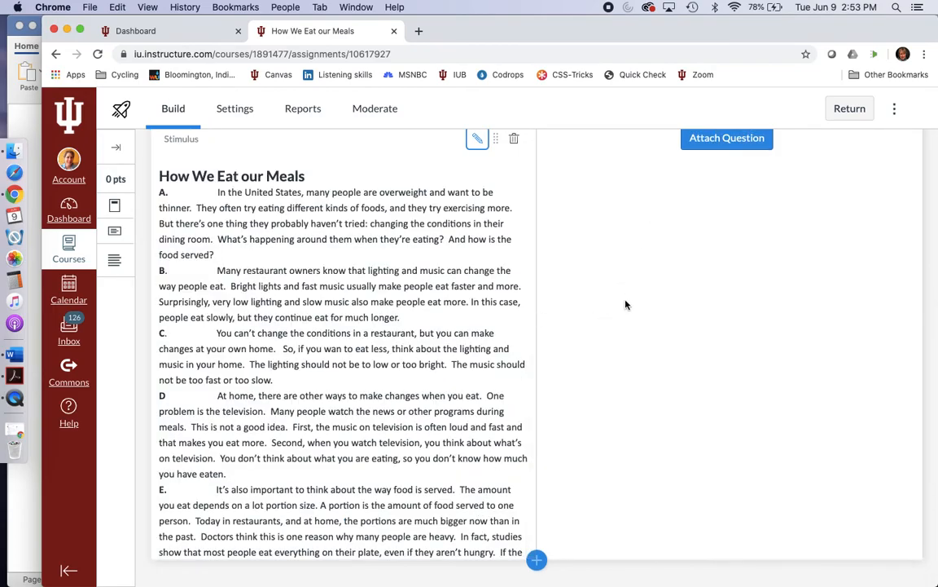
# Step: Shift the browser window slightly to keep the Word document reachable and open the question types for attaching to the stimulus
pyautogui.moveTo(754, 26); pyautogui.dragTo(731, 26)
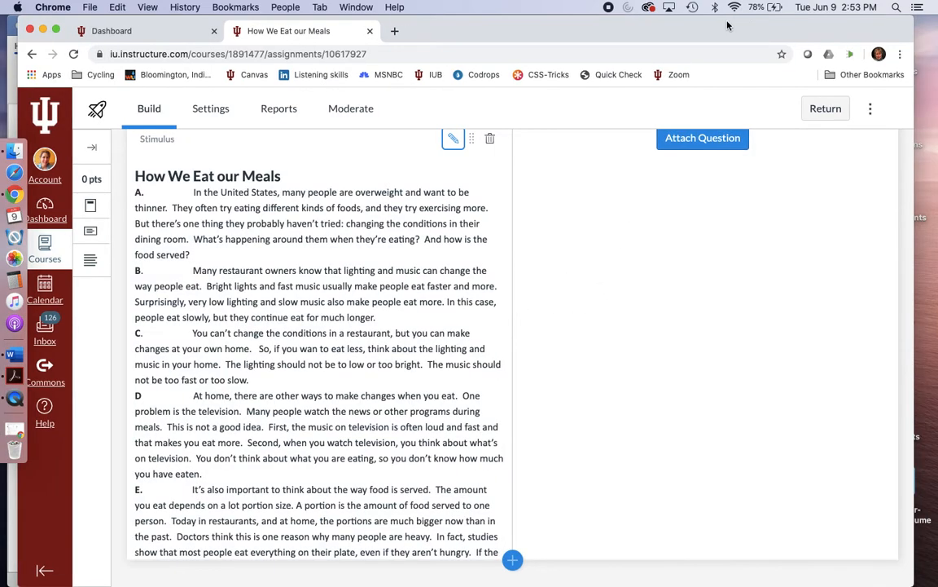
pyautogui.moveTo(670, 36); pyautogui.dragTo(702, 31)
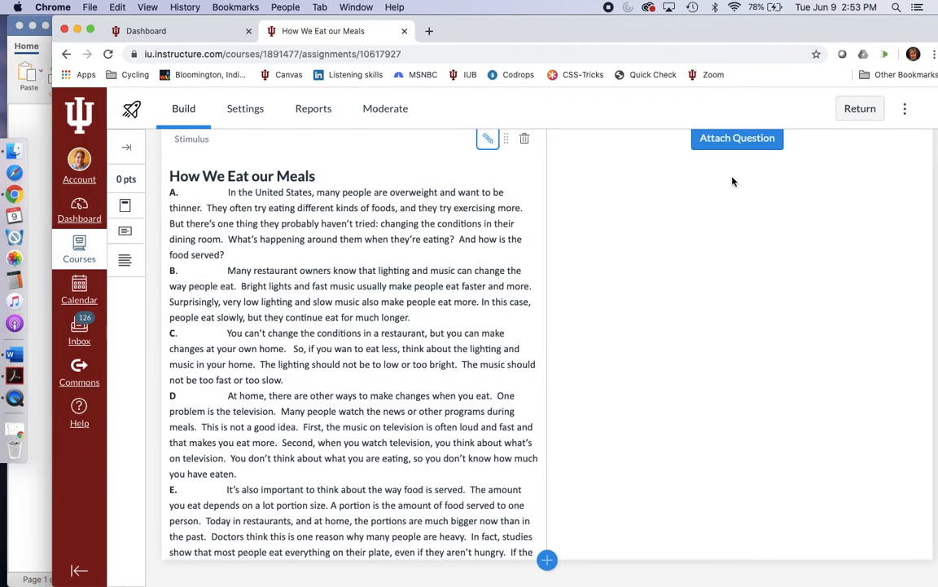
pyautogui.scroll(2, 724, 187)
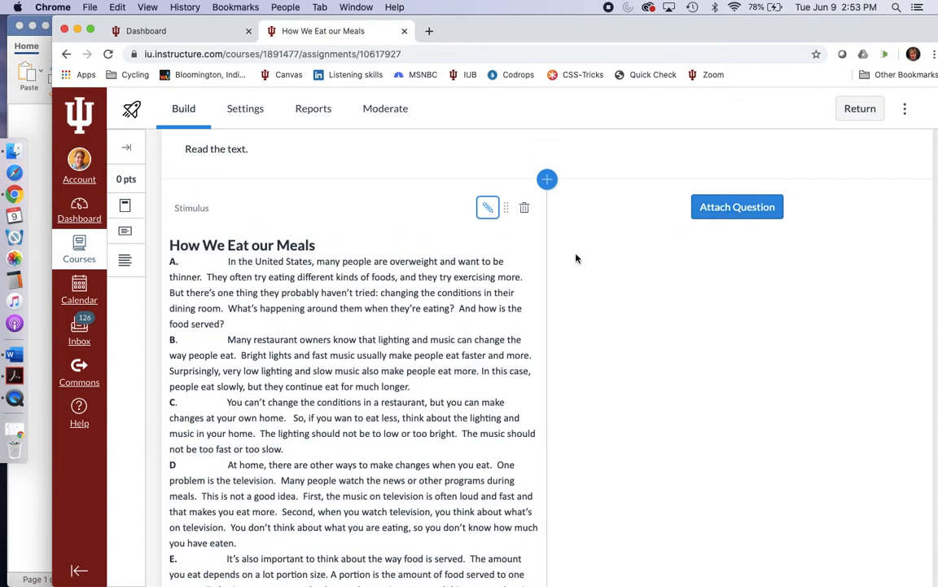
pyautogui.scroll(-2, 576, 258)
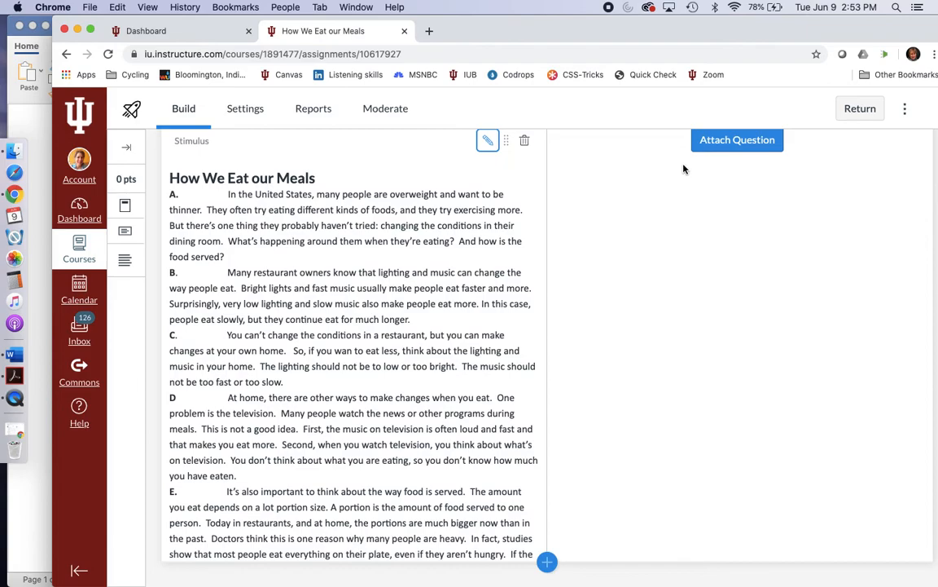
pyautogui.scroll(1, 684, 169)
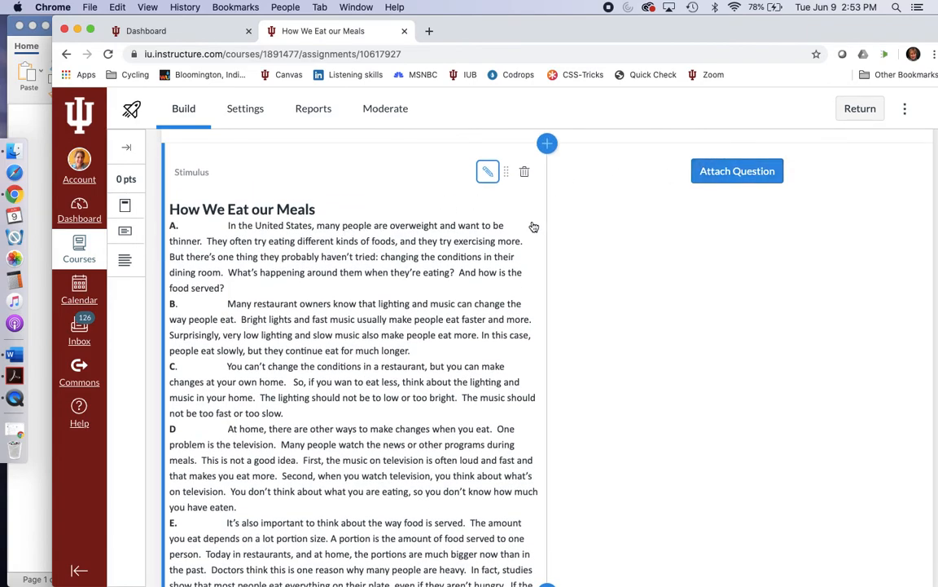
pyautogui.click(710, 173)
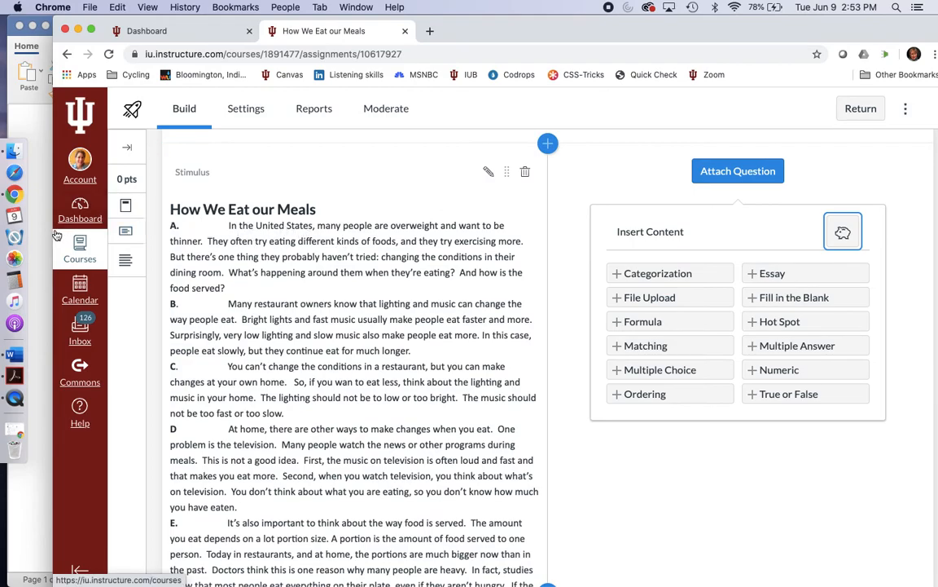
# Step: Switch to Word to review the "How We Eat our Meals Questions" section of the reading test, and return to the quiz in Chrome
pyautogui.click(35, 210)
pyautogui.click(169, 260)
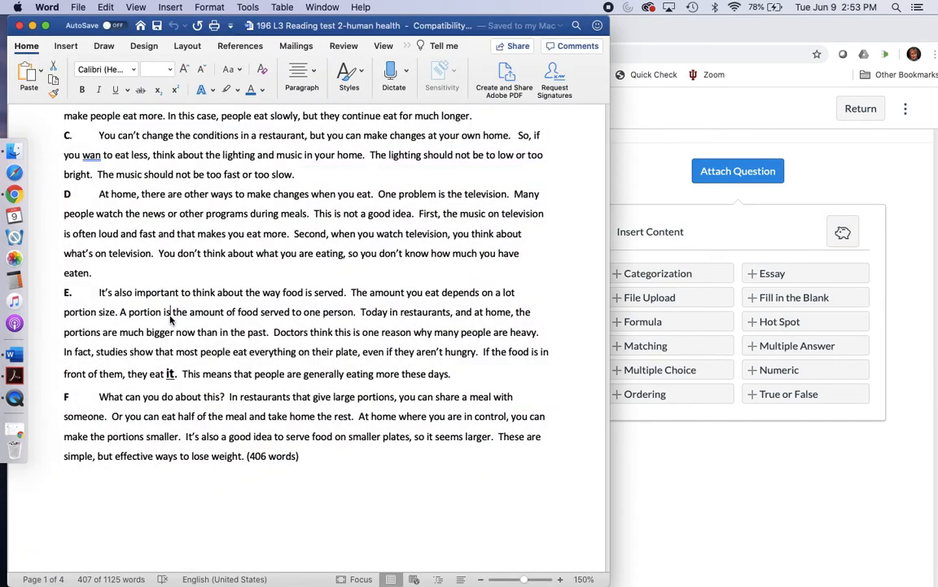
pyautogui.scroll(-5, 170, 316)
pyautogui.scroll(-4, 170, 316)
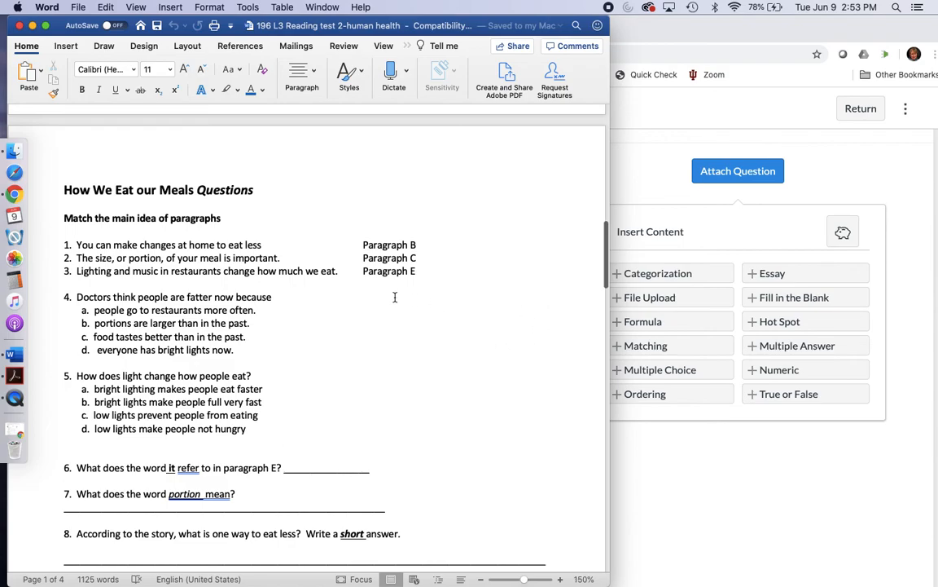
pyautogui.scroll(-1, 395, 297)
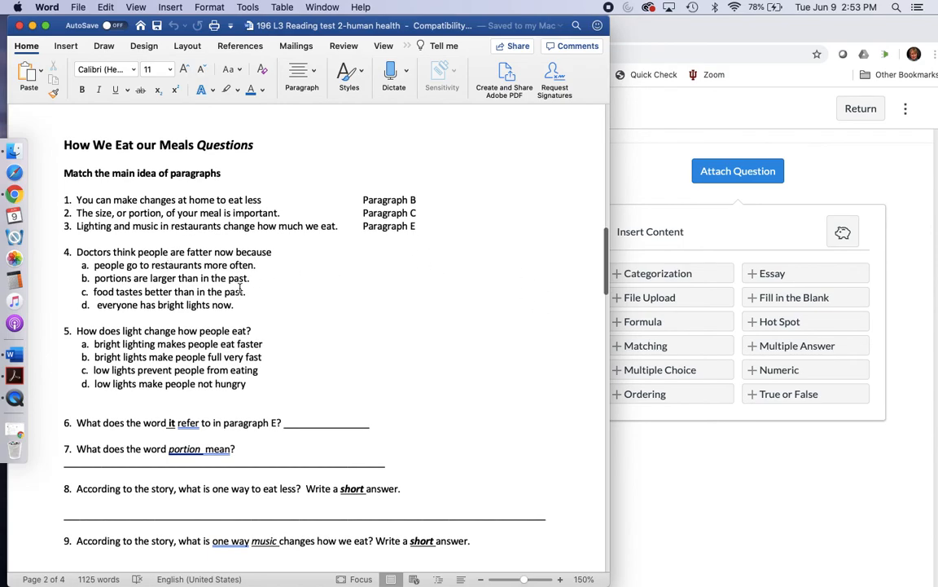
pyautogui.scroll(-2, 207, 303)
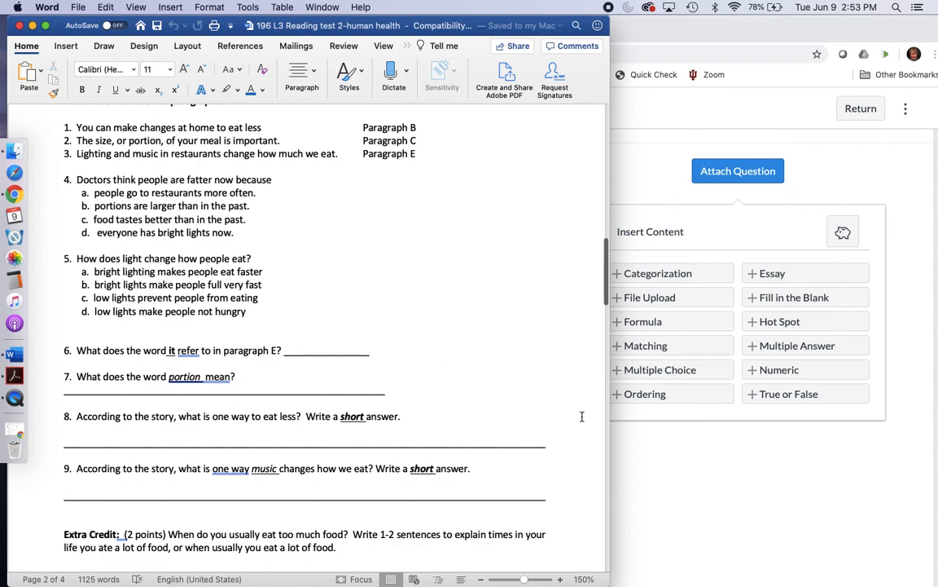
pyautogui.click(647, 476)
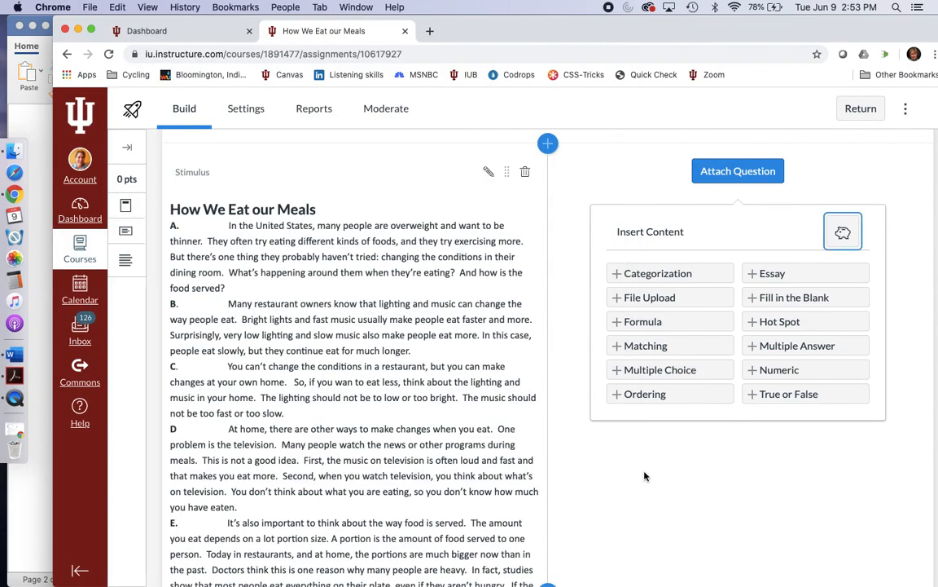